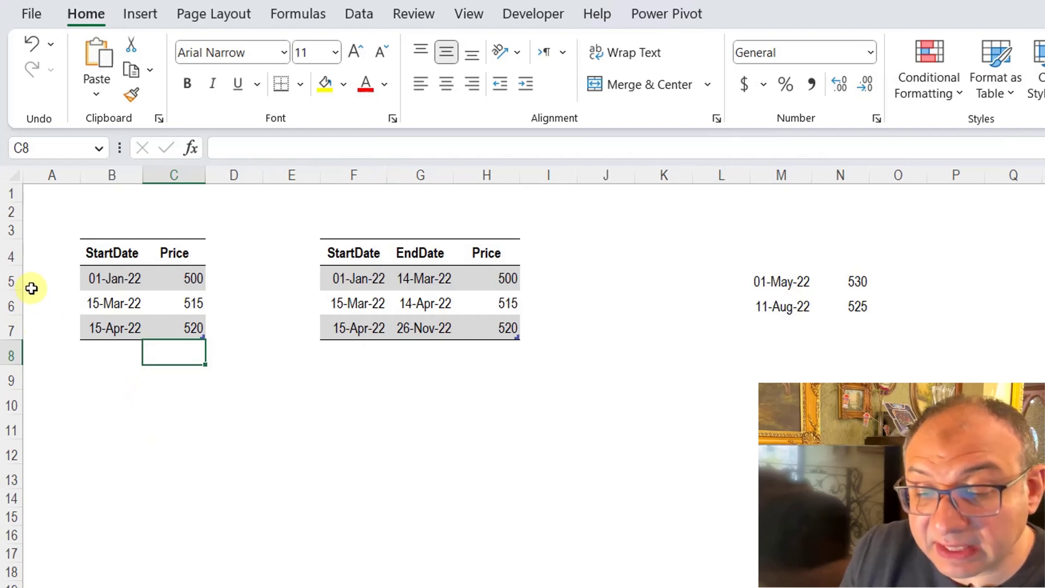
Step: Review the source table's prices 500, 515, 520 and the 15-Apr-22 start date
click(185, 279)
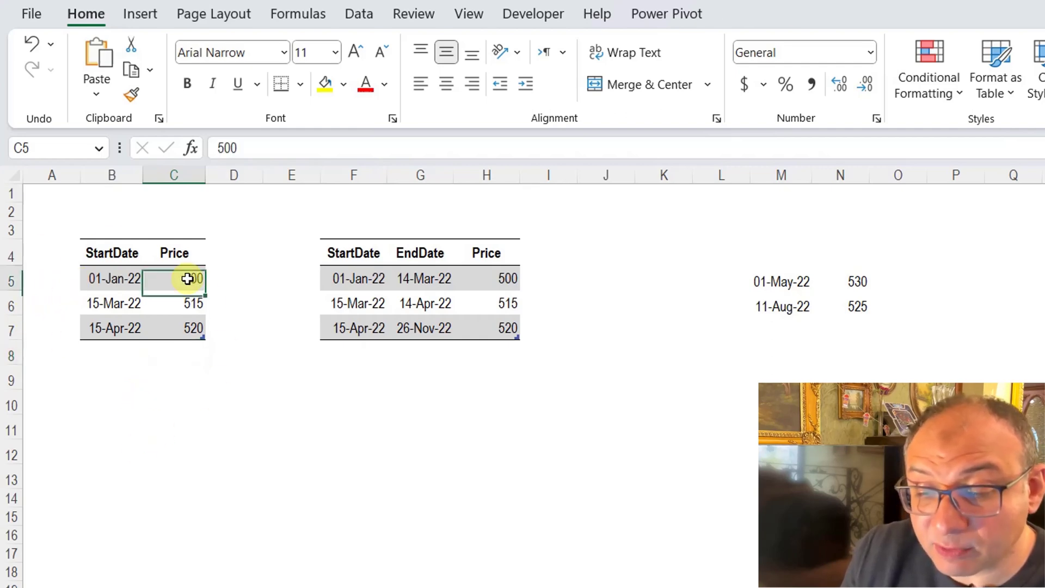
click(182, 304)
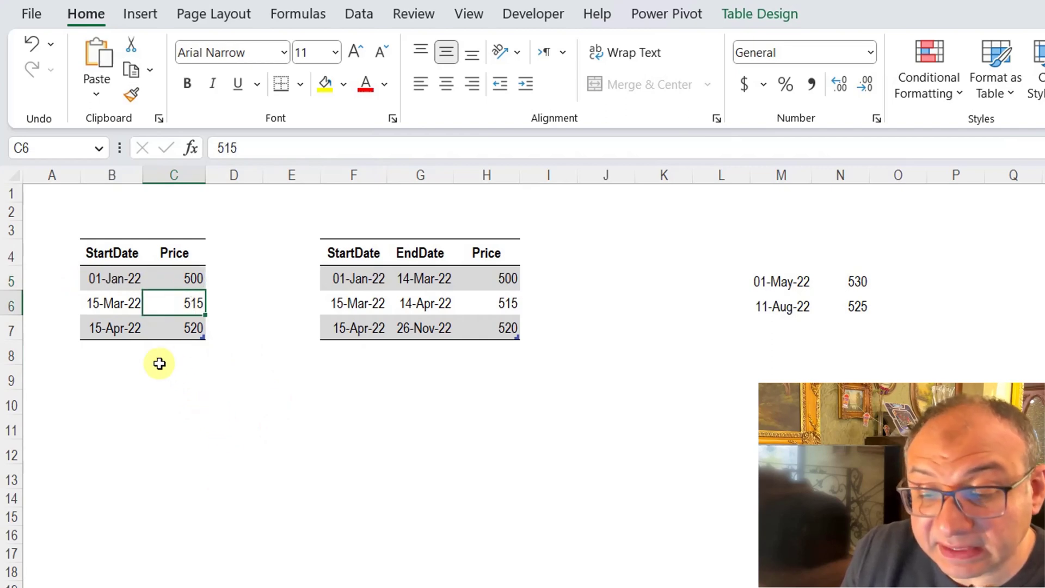
click(121, 330)
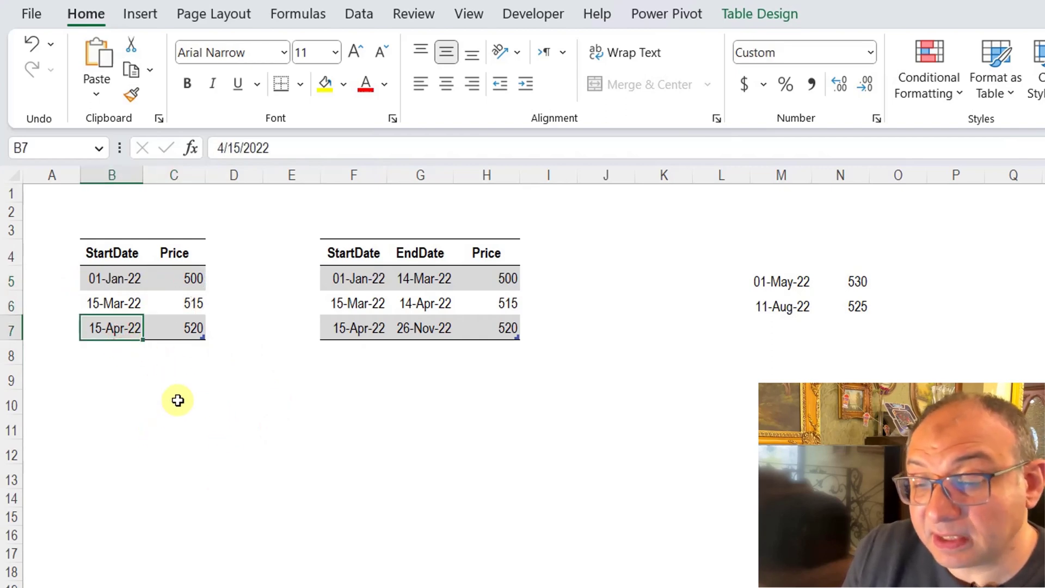
click(194, 332)
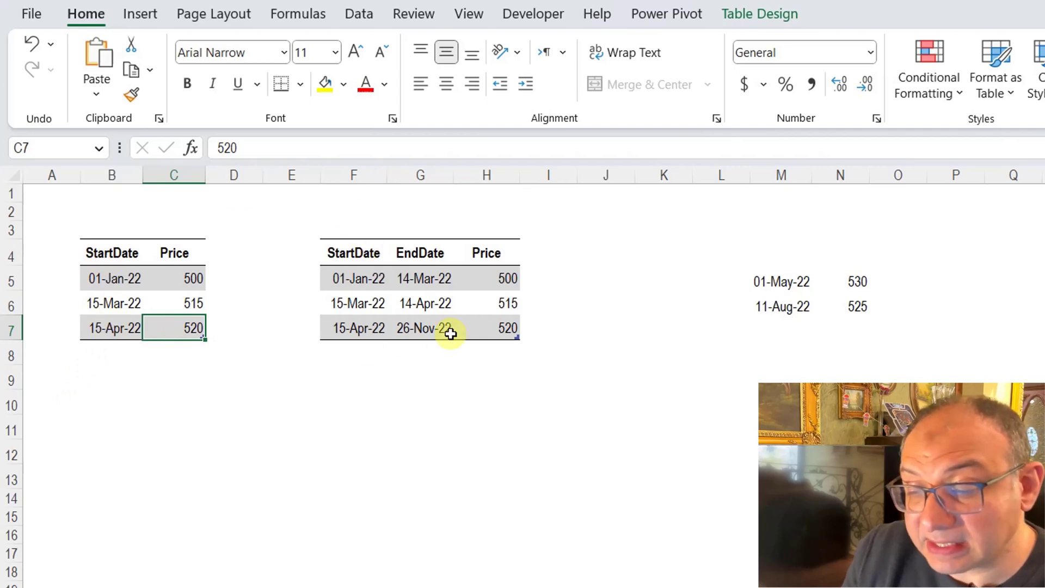
Step: Check the output table's start and end dates: 14-Mar-22, 15-Mar-22, 14-Apr-22, 26-Nov-22
click(354, 278)
click(410, 276)
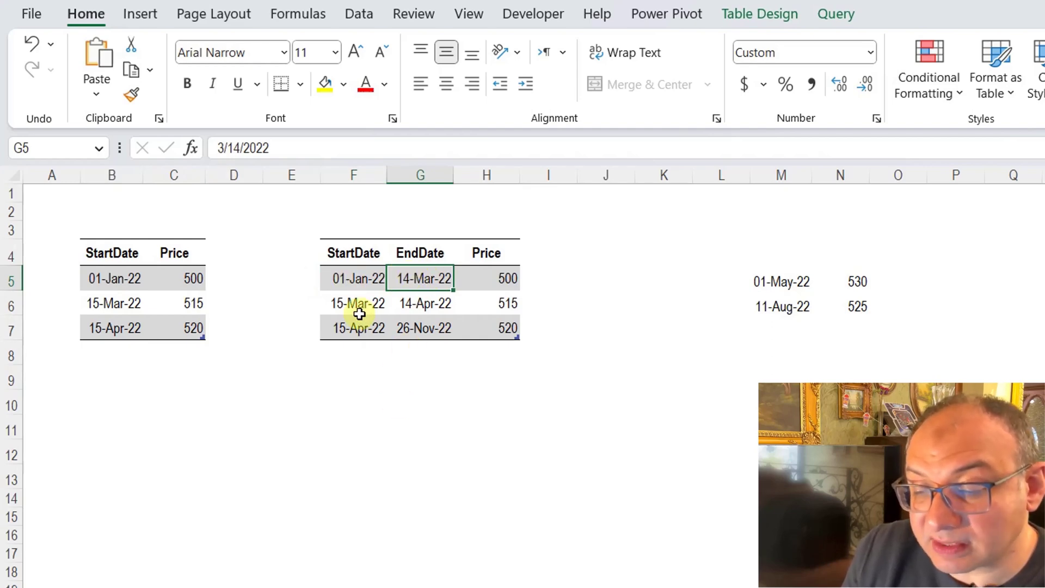
click(359, 314)
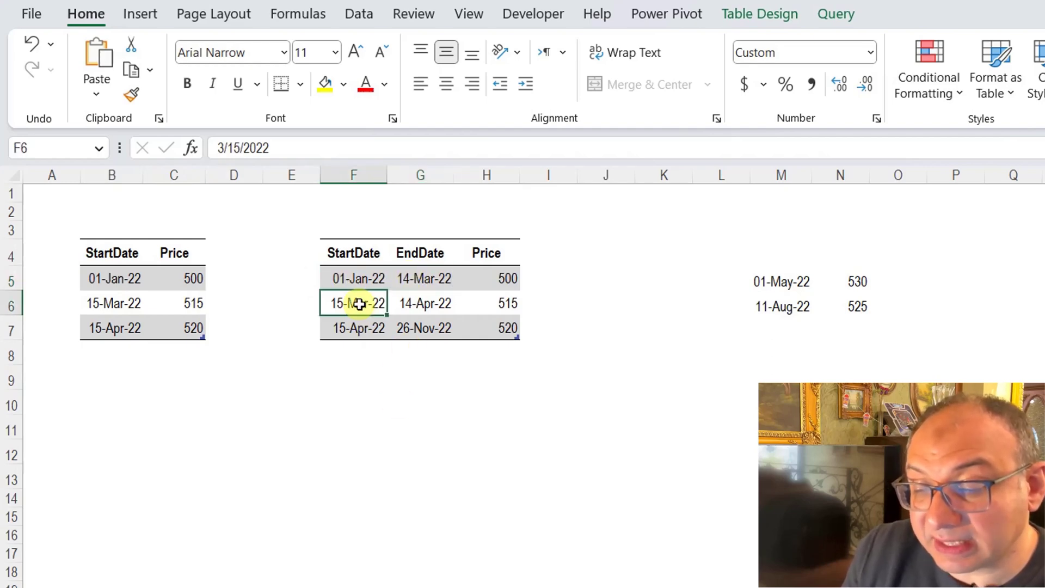
click(418, 278)
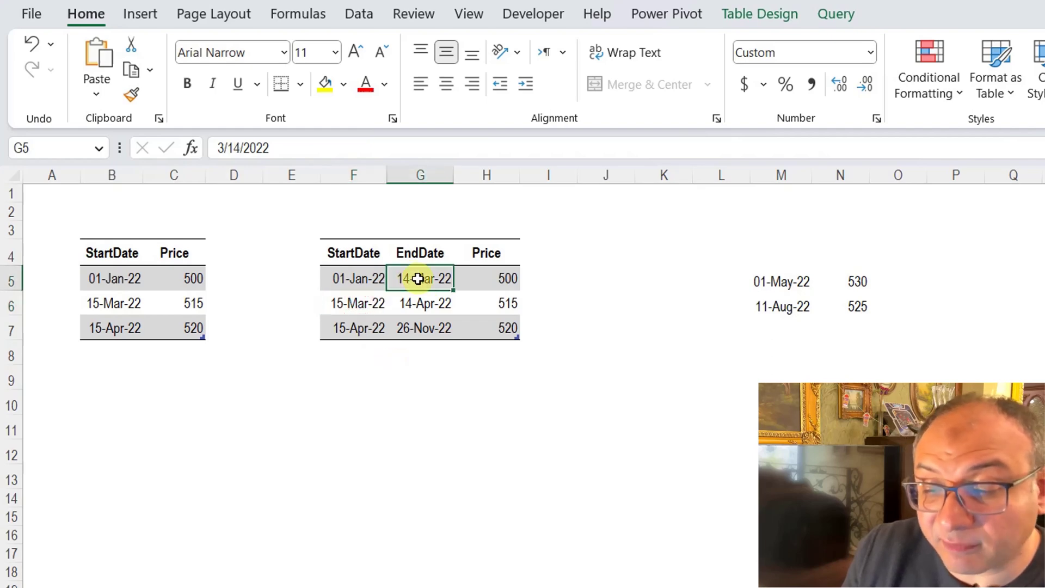
click(362, 303)
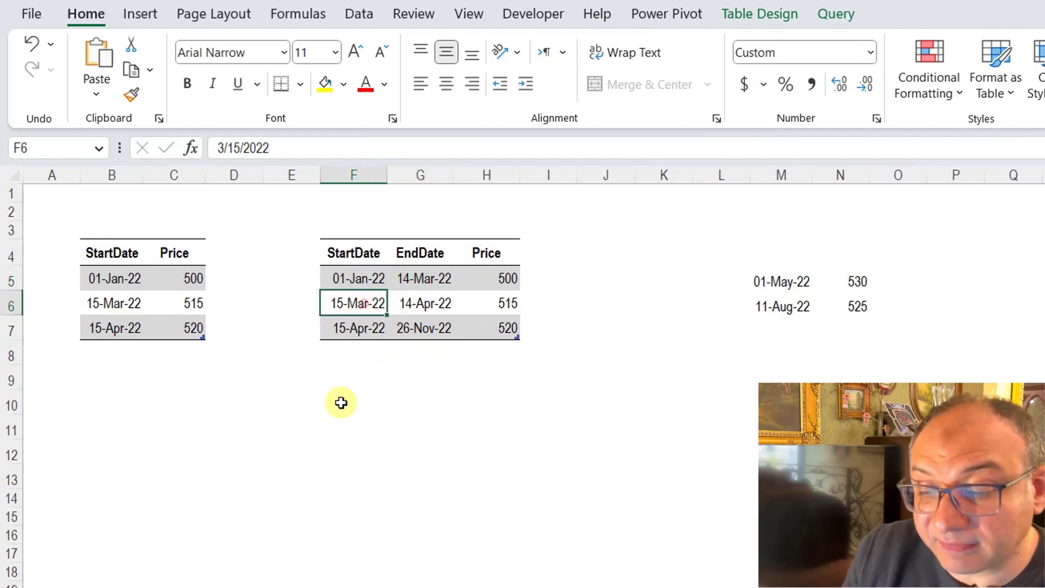
click(426, 305)
click(343, 329)
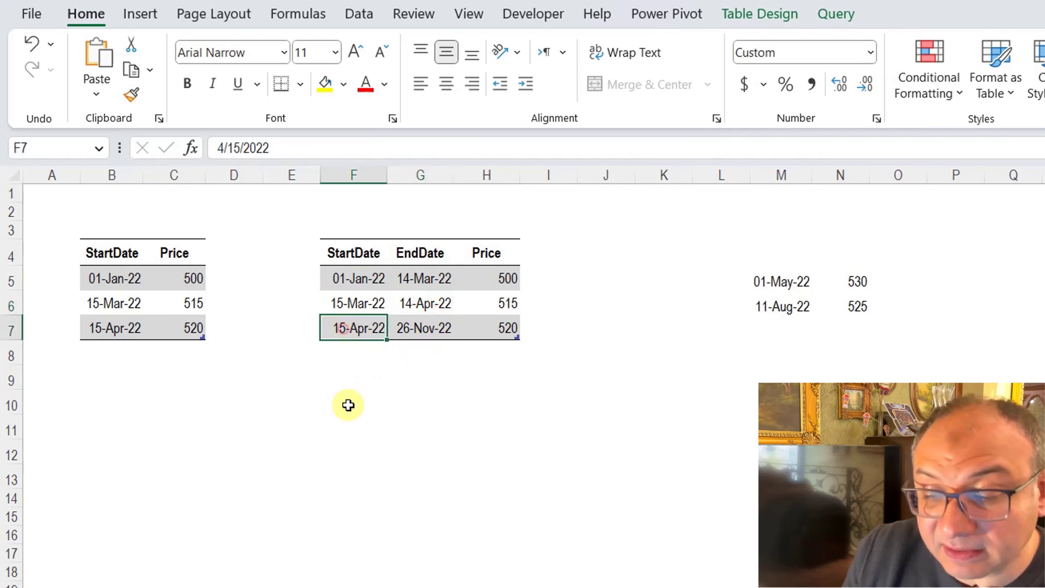
click(420, 332)
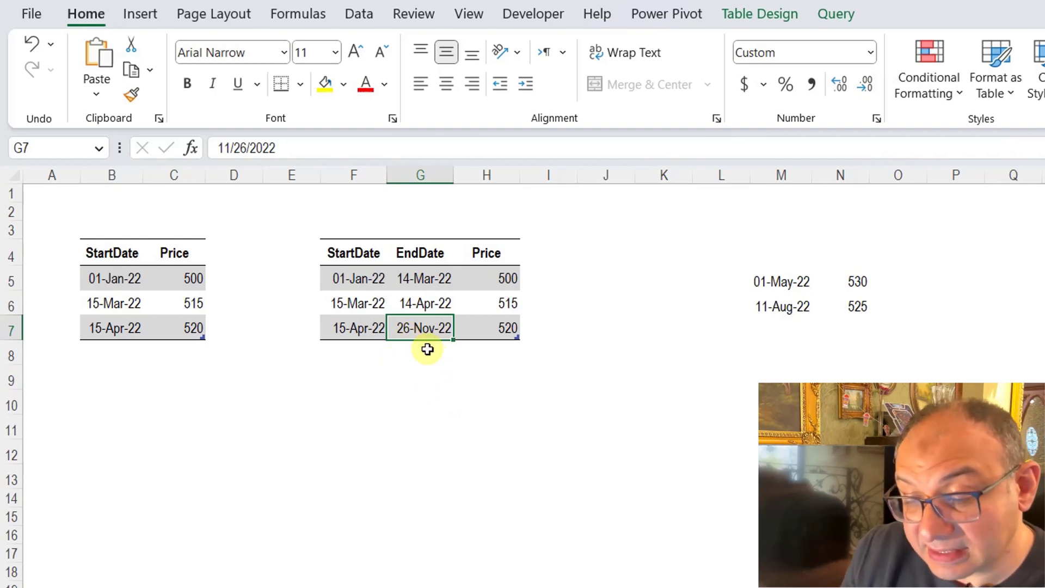
Step: Copy the two new price rows from M5:N6 into B8 below the source table
drag(769, 281, 822, 306)
key(ctrl+c)
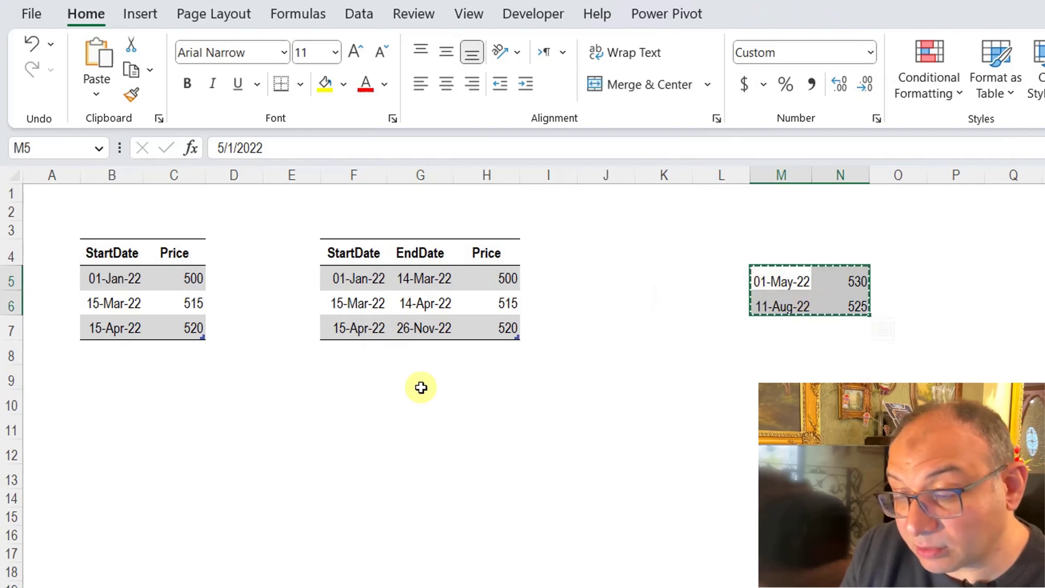
click(121, 354)
key(ctrl+v)
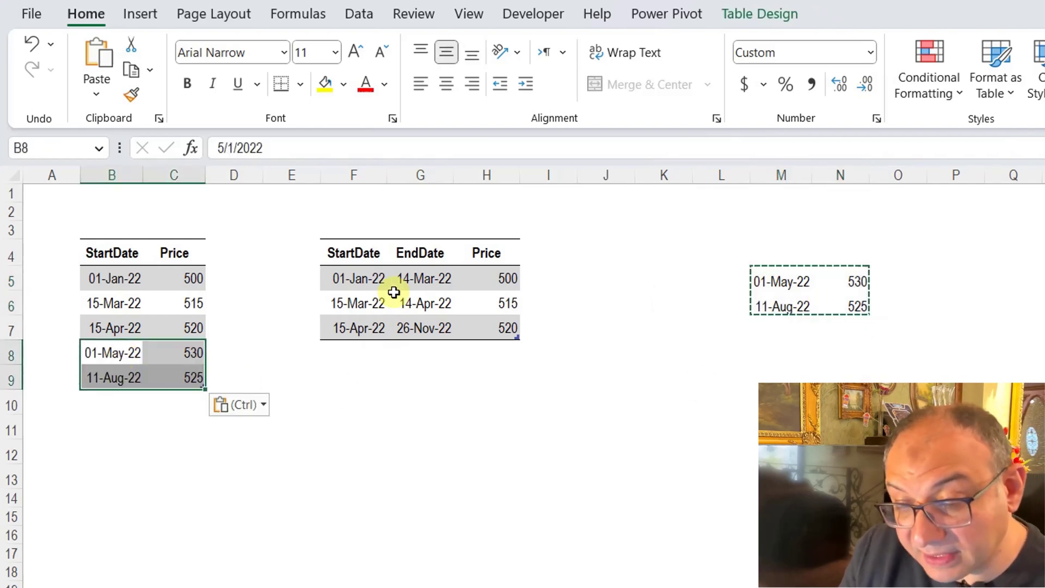
Step: Refresh the output table and confirm the new 11-Aug-22 start date appears
right_click(395, 290)
click(430, 298)
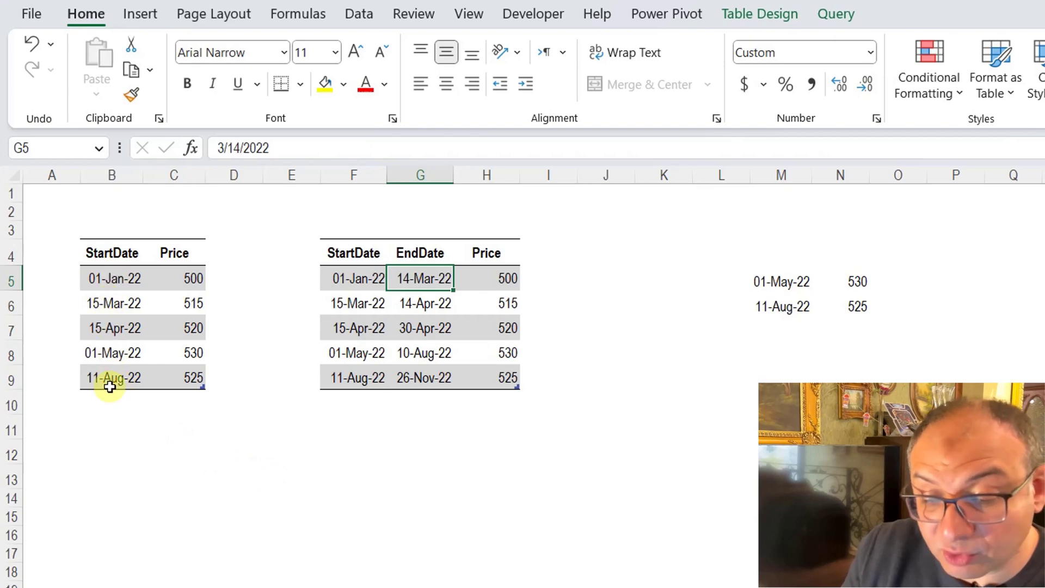
click(120, 417)
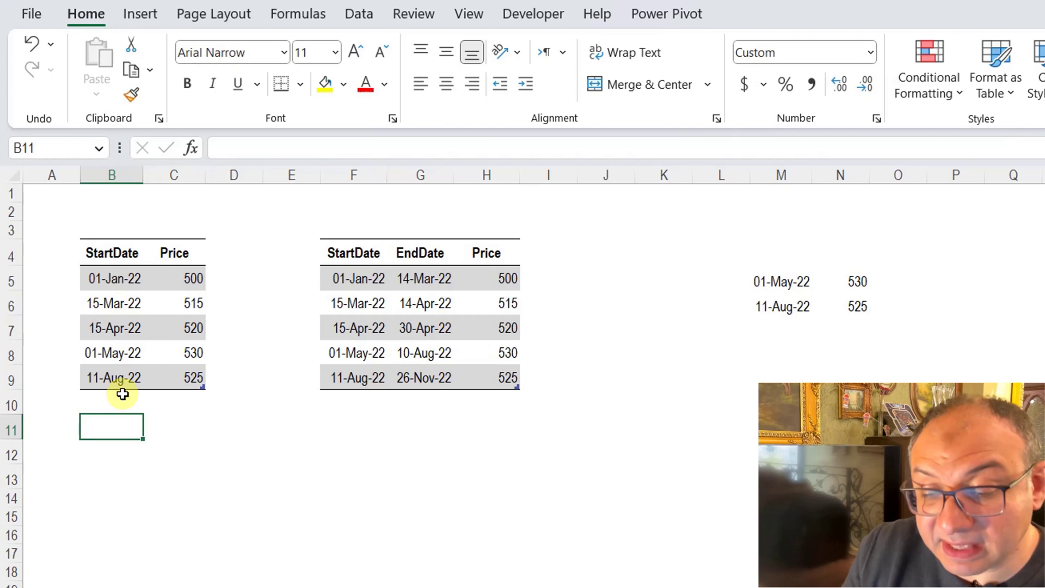
click(117, 377)
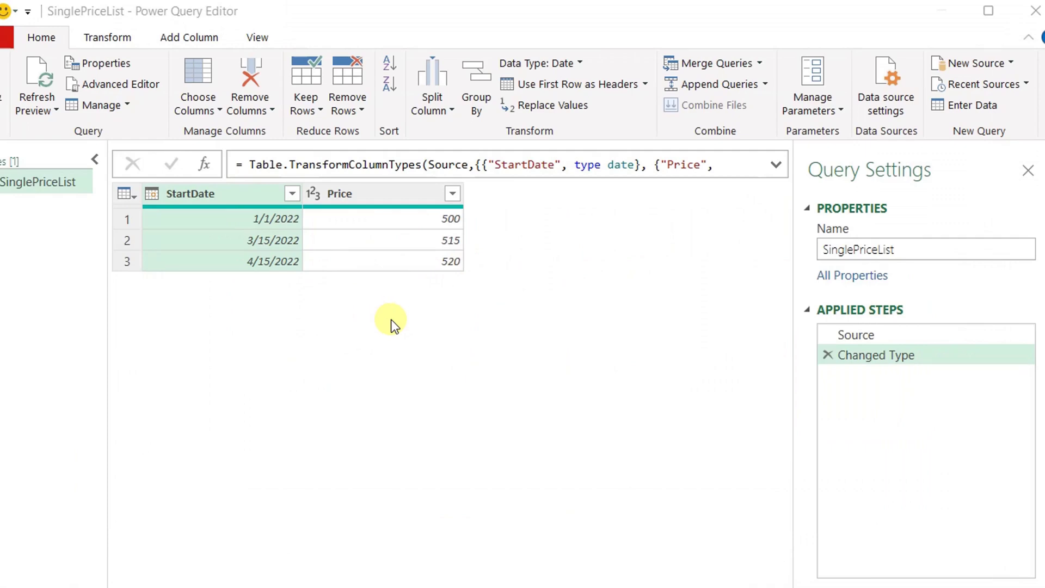
Step: Compare the SinglePriceList query's Source and Changed Type applied steps
click(862, 333)
click(852, 354)
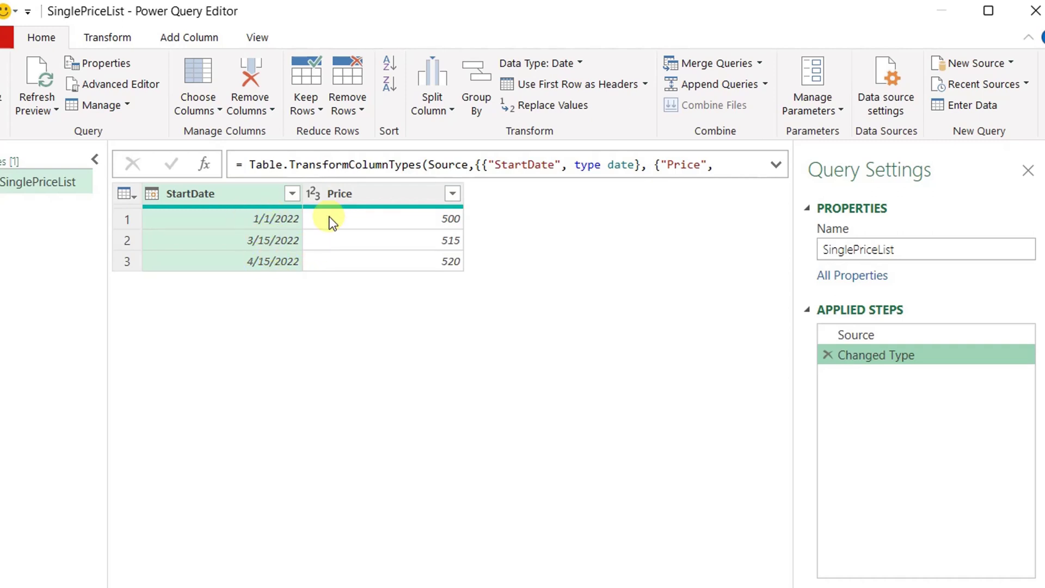
mouse_move(328, 206)
Step: Add an Index column starting from 1 to the SinglePriceList query
click(198, 41)
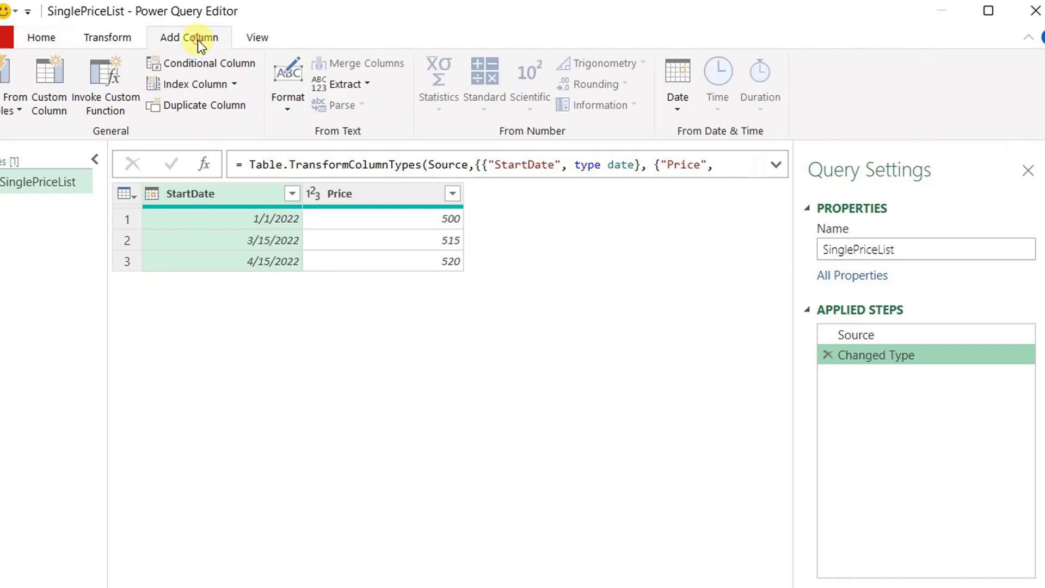
click(236, 83)
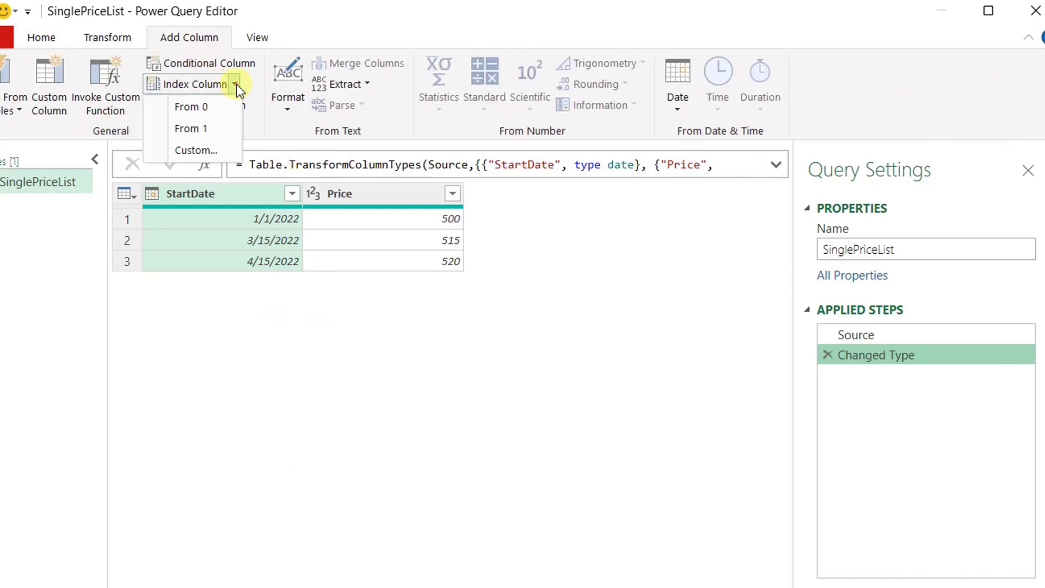
click(210, 128)
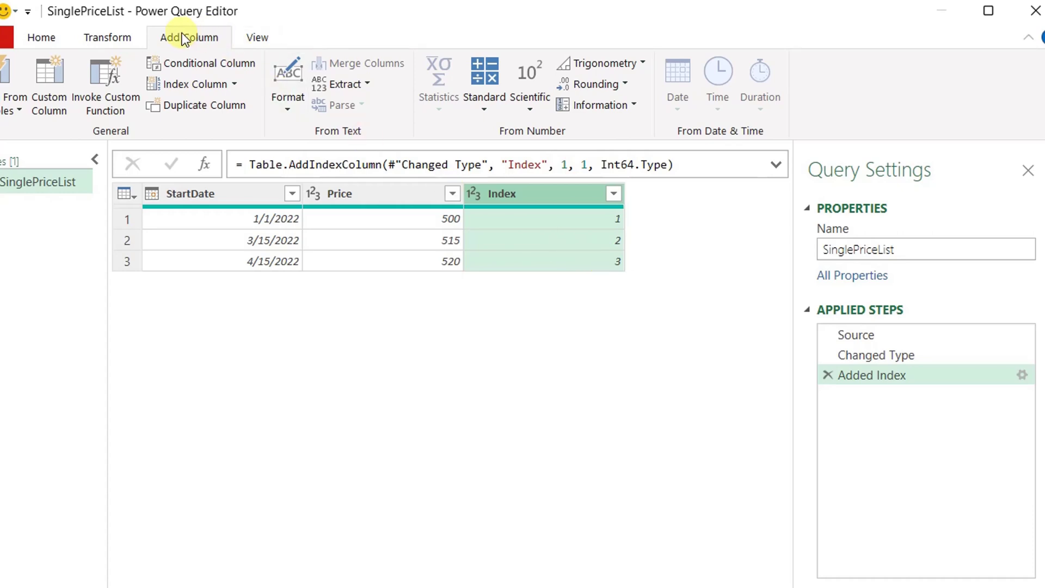
Step: Create custom column EndDate with formula #"Added Index"[StartDate] and preview its list
click(55, 101)
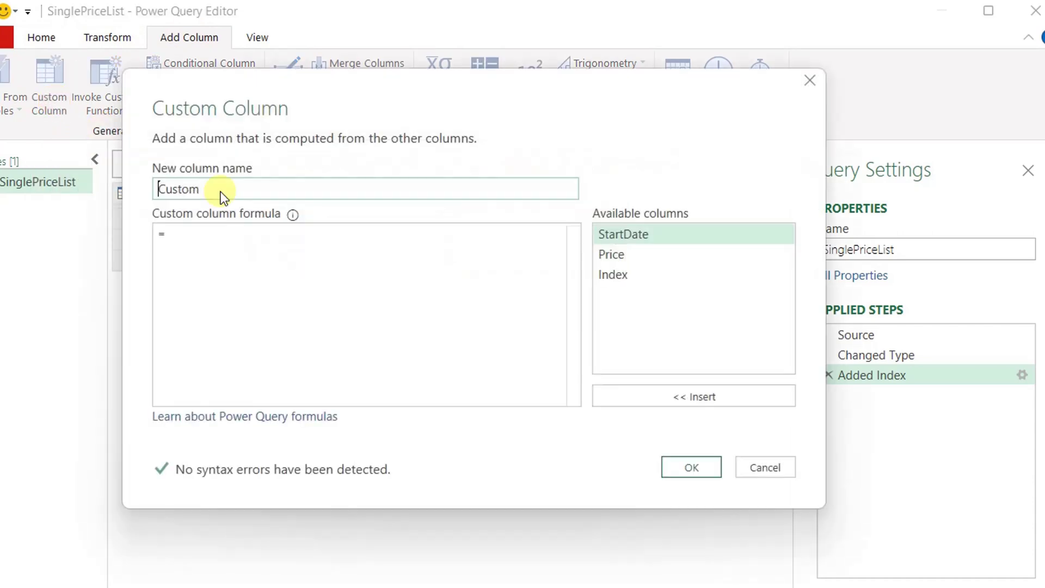
double_click(231, 189)
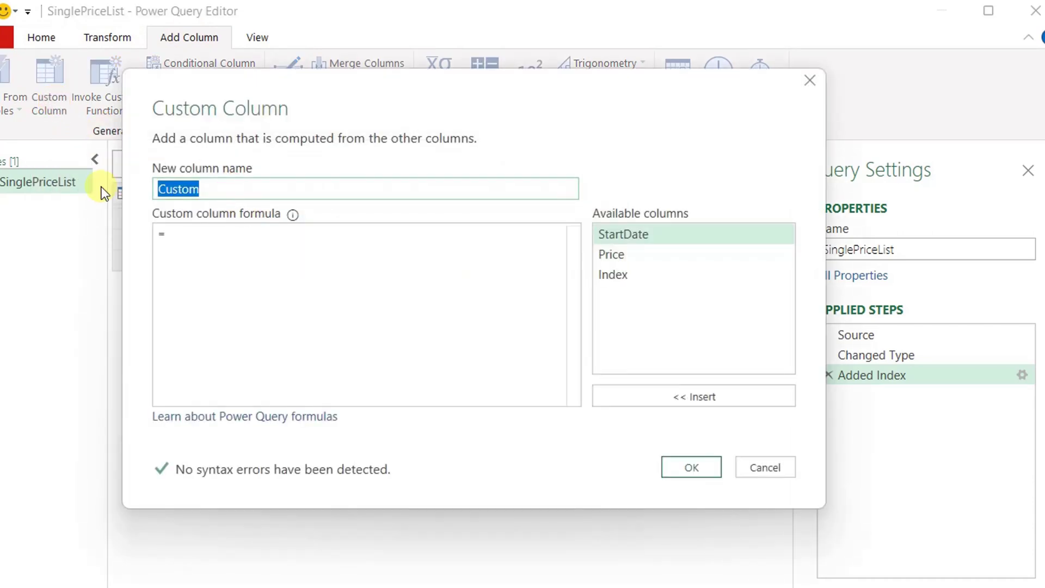
text(EndDate)
click(251, 240)
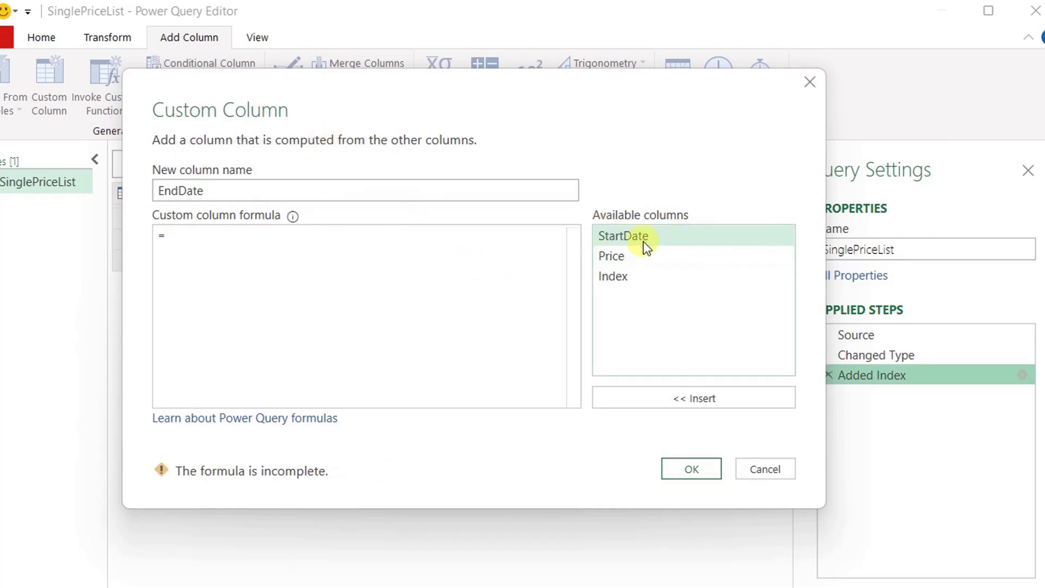
drag(333, 88, 282, 96)
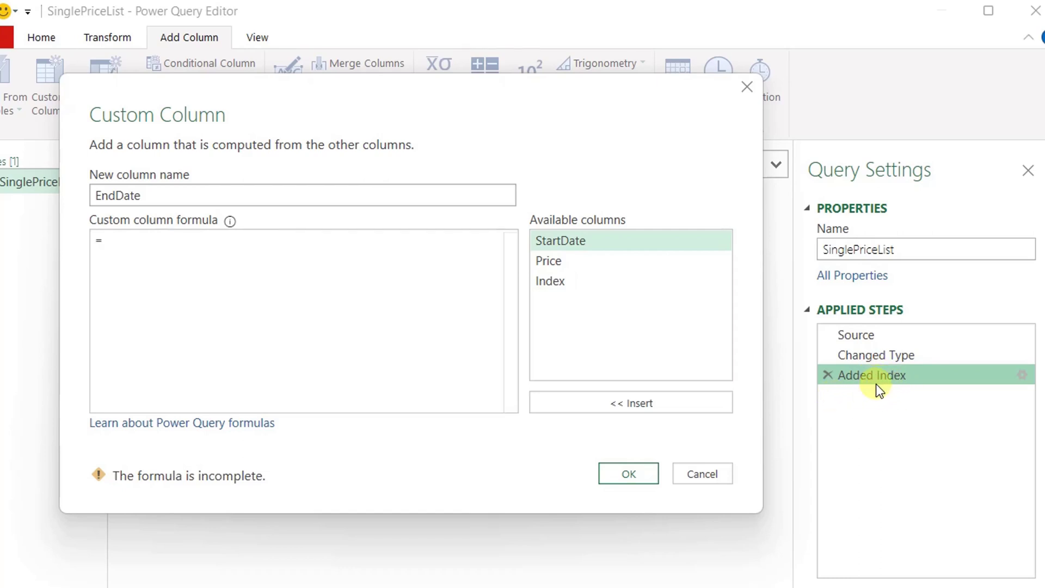
click(175, 246)
text(#"A)
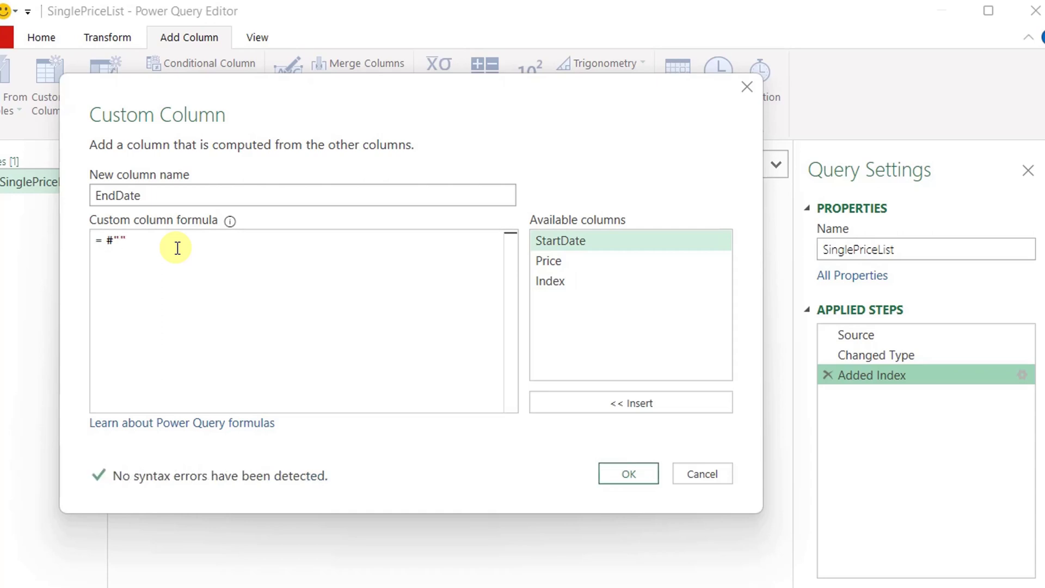
text(dded Index)
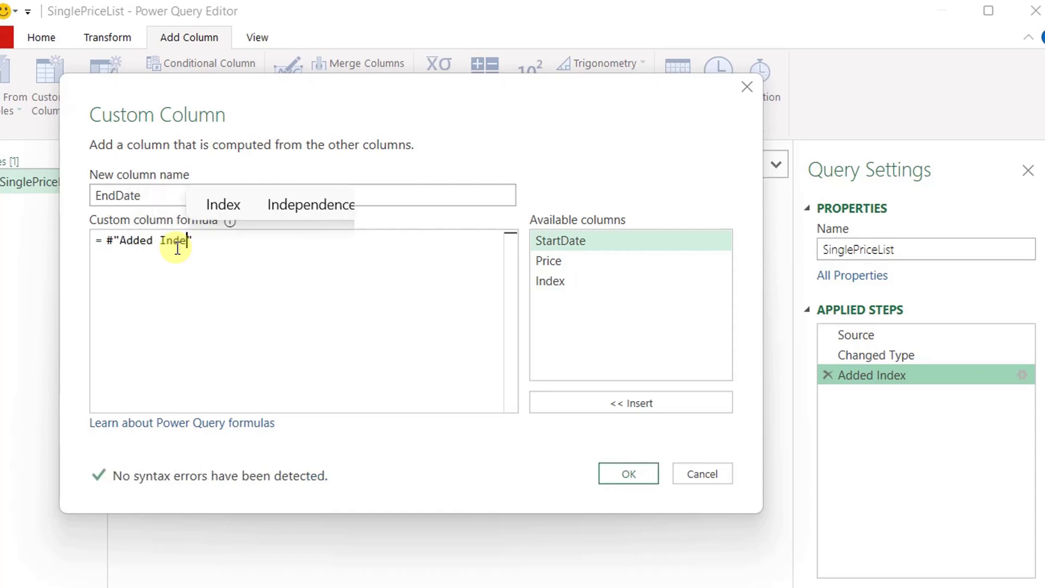
click(222, 240)
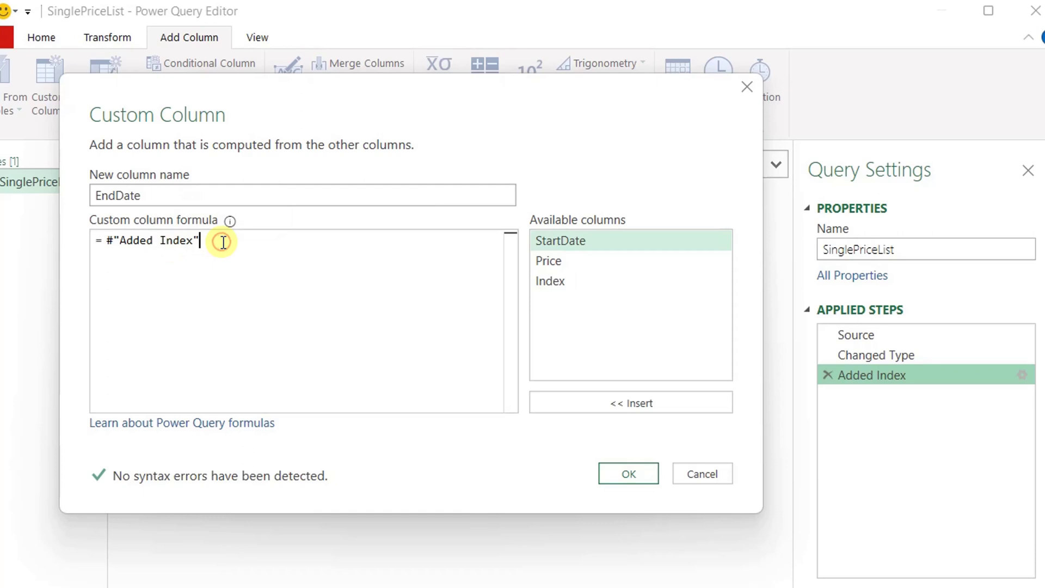
double_click(566, 243)
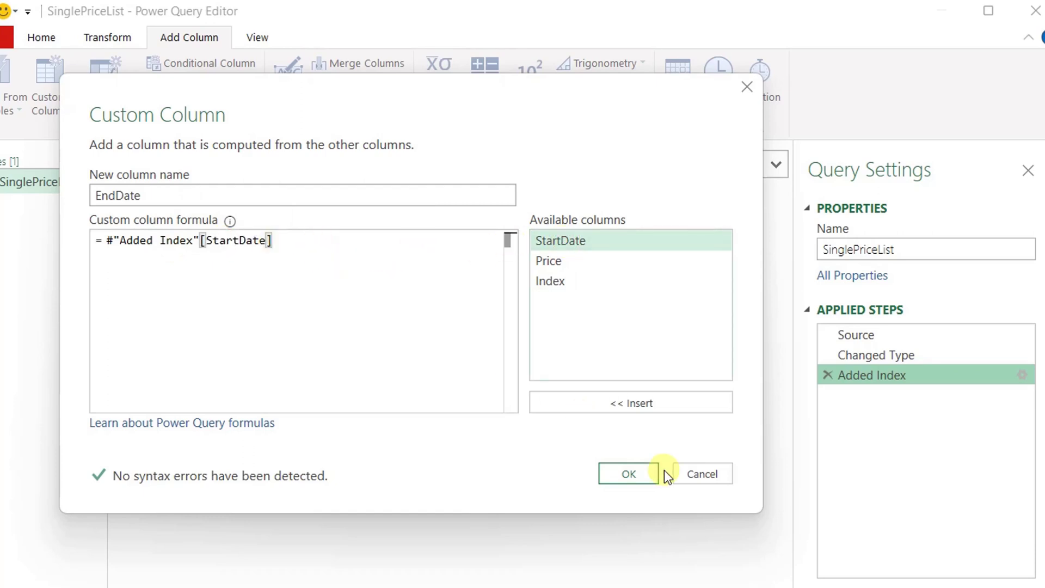
click(636, 476)
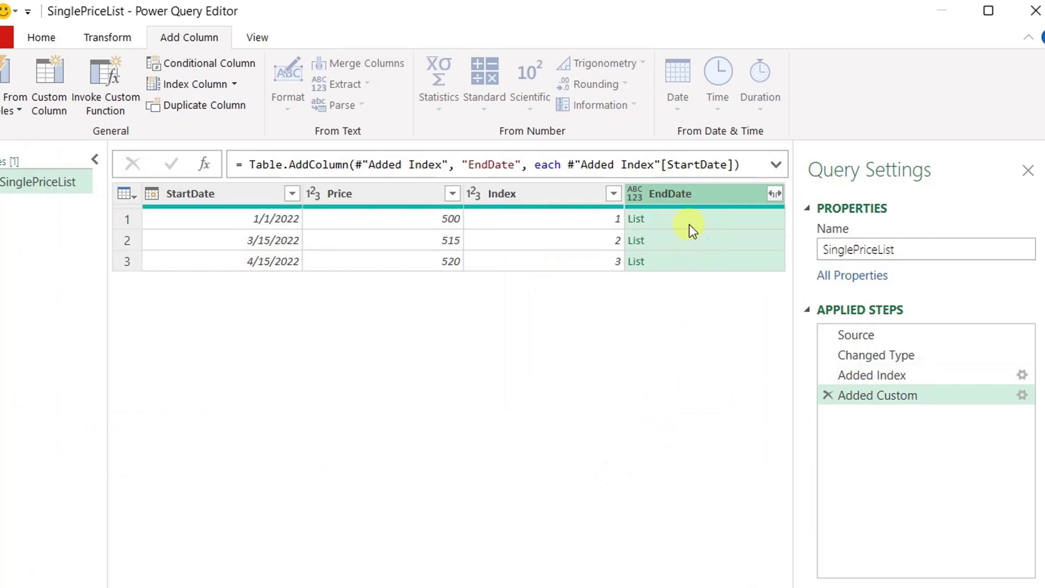
click(704, 221)
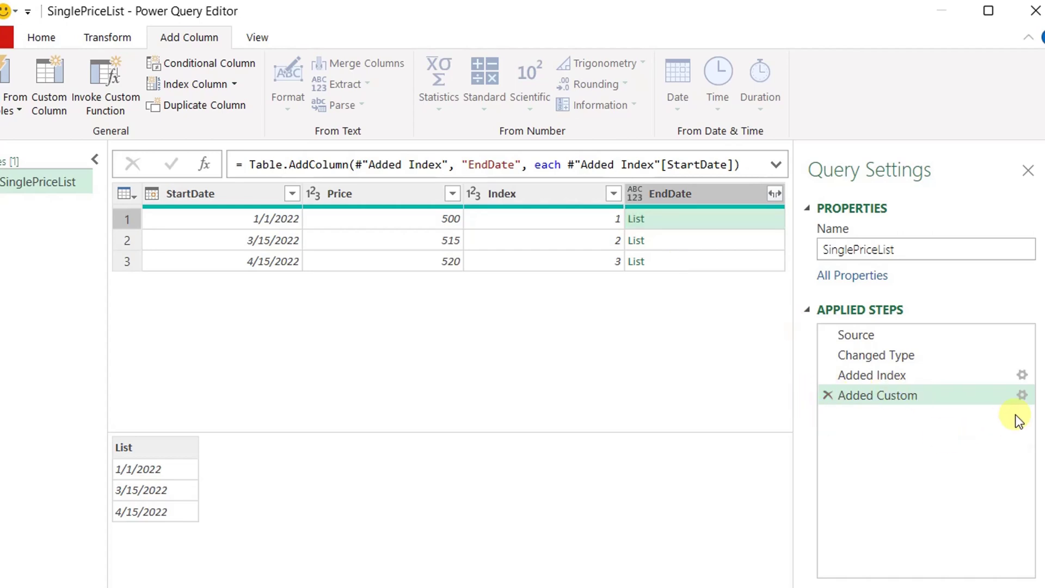
Step: Append {[Index]} to the EndDate formula so each row takes the next StartDate
click(1023, 396)
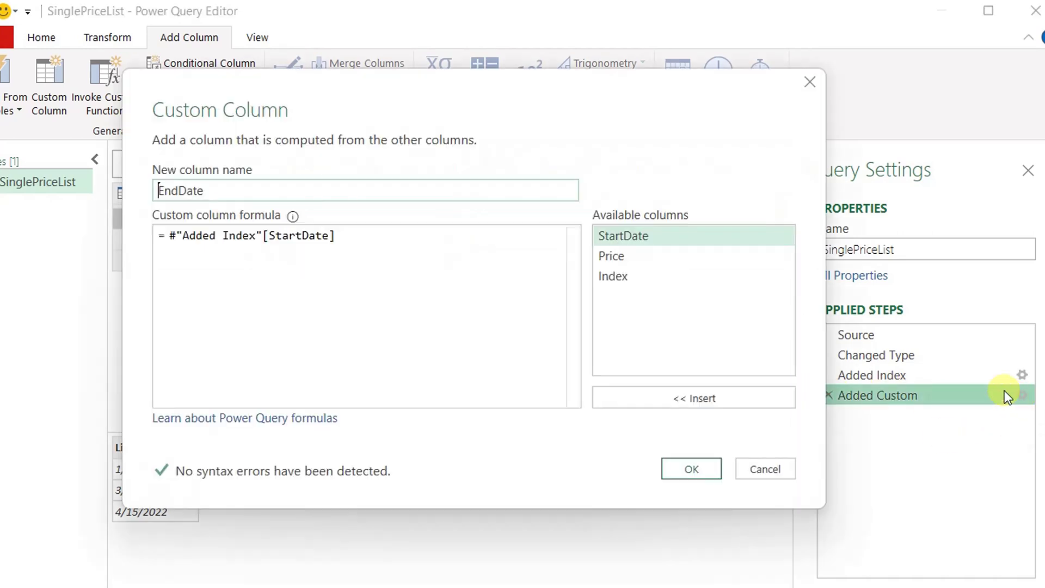
click(373, 235)
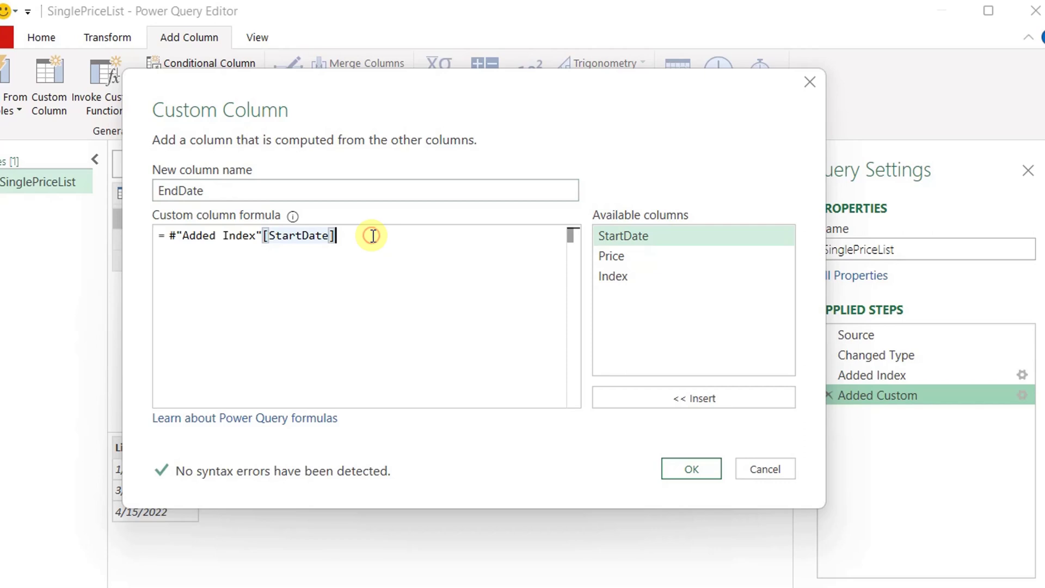
text({)
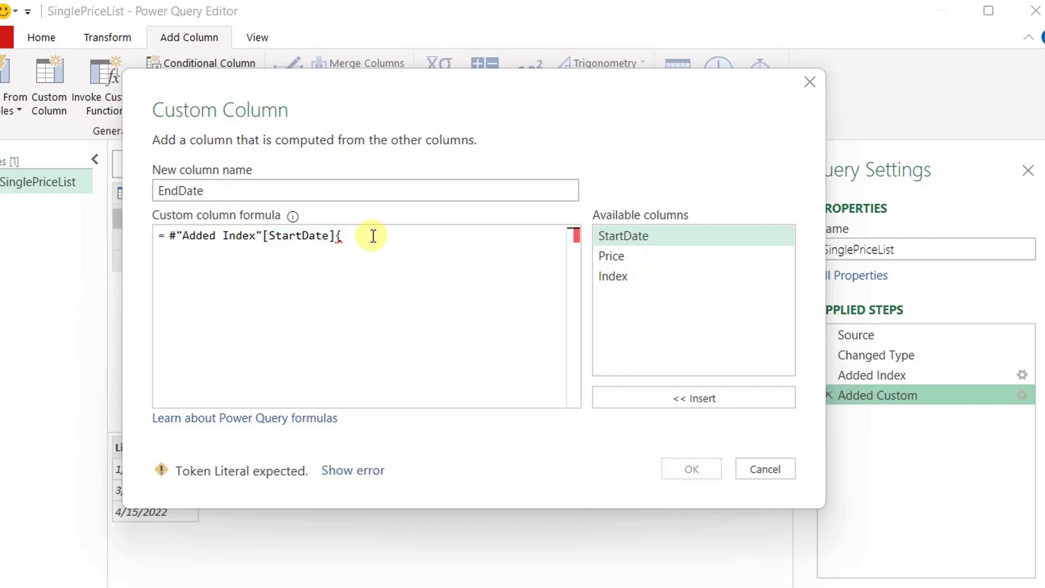
click(683, 283)
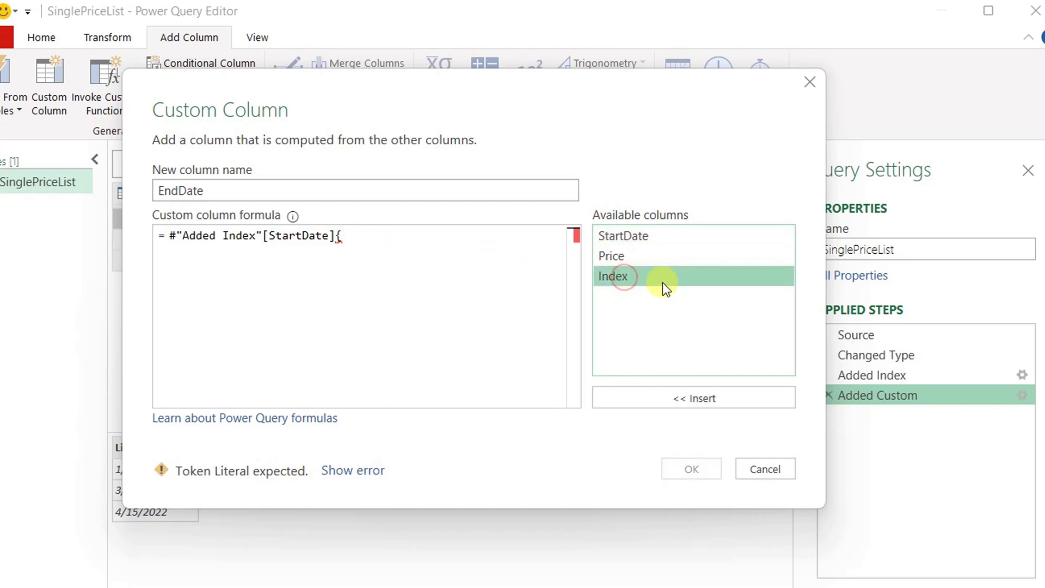
double_click(662, 283)
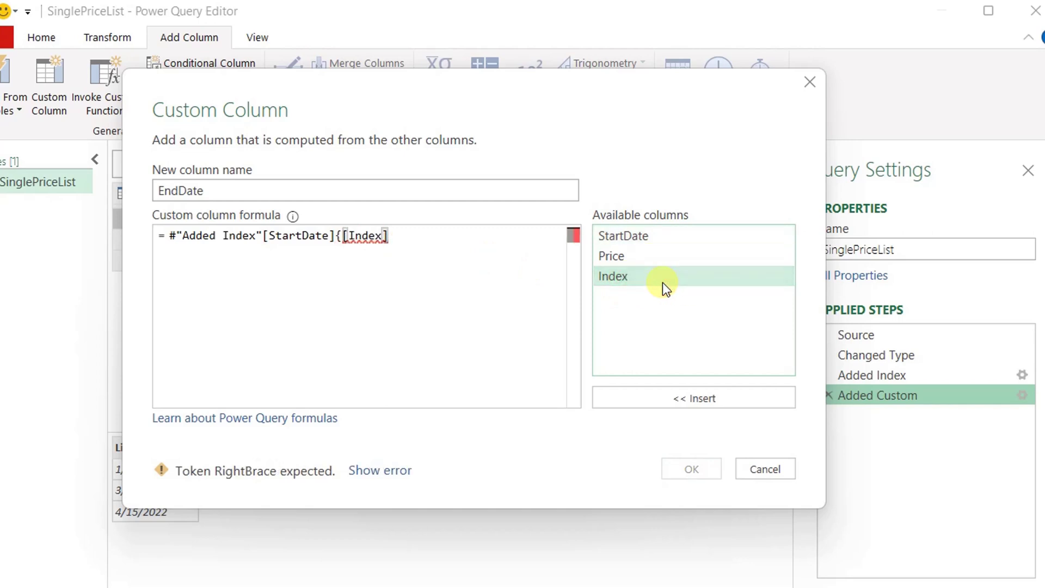
text(})
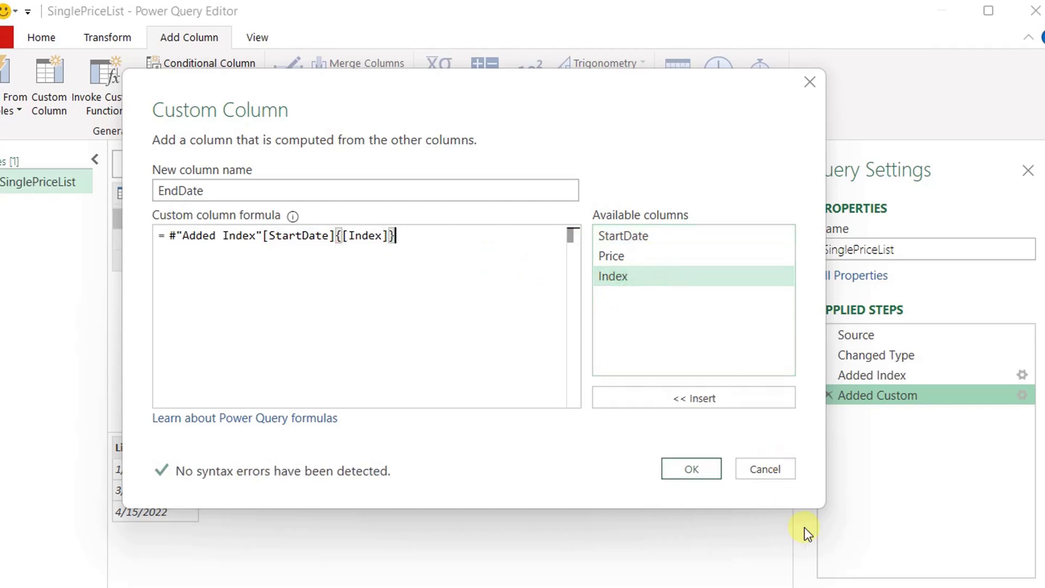
click(691, 469)
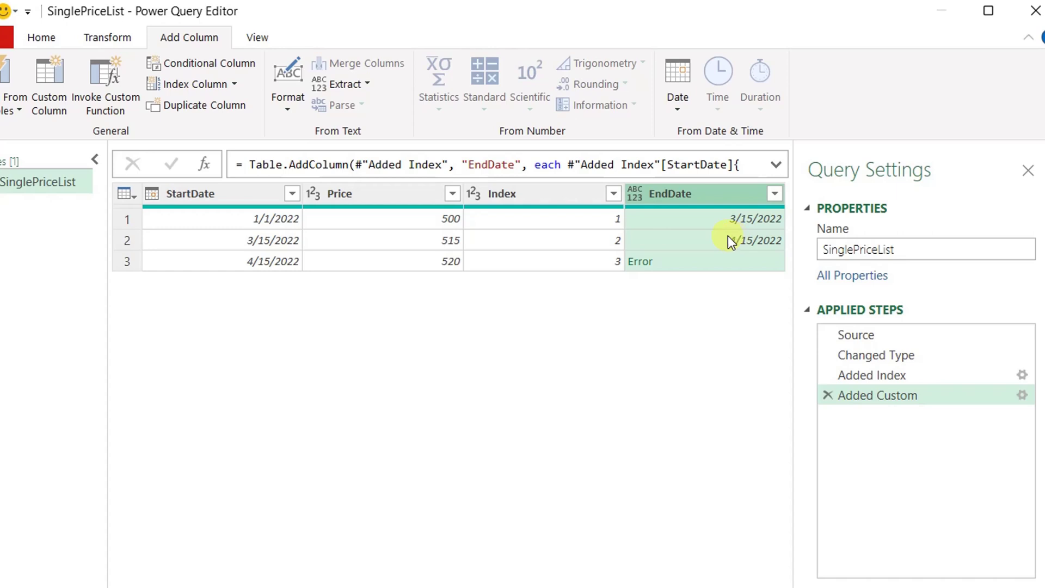
Step: Wrap the EndDate lookup in Date.AddDays( … , -1) to subtract one day
click(1022, 395)
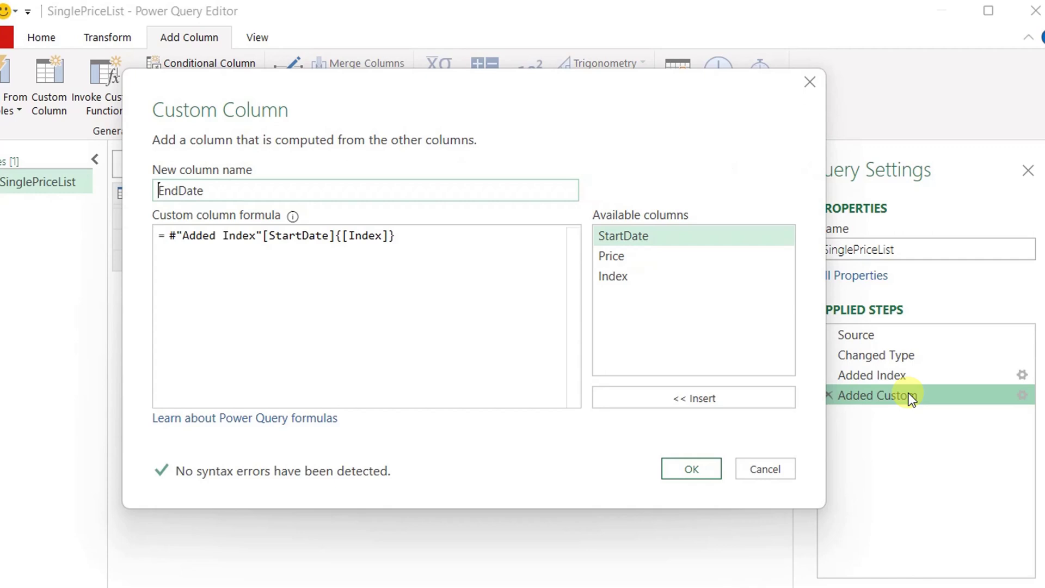
click(178, 271)
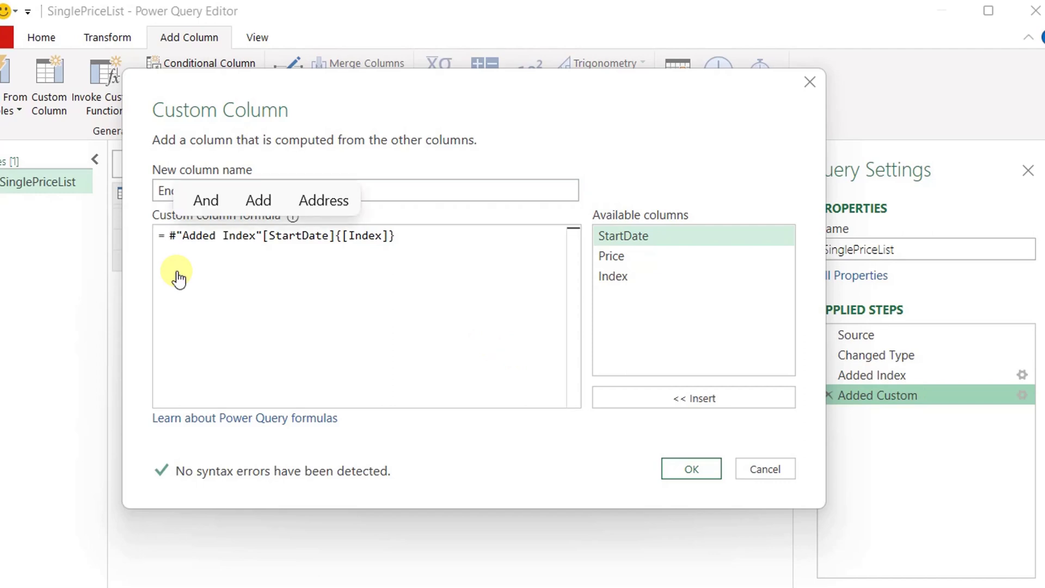
text(Date.Add)
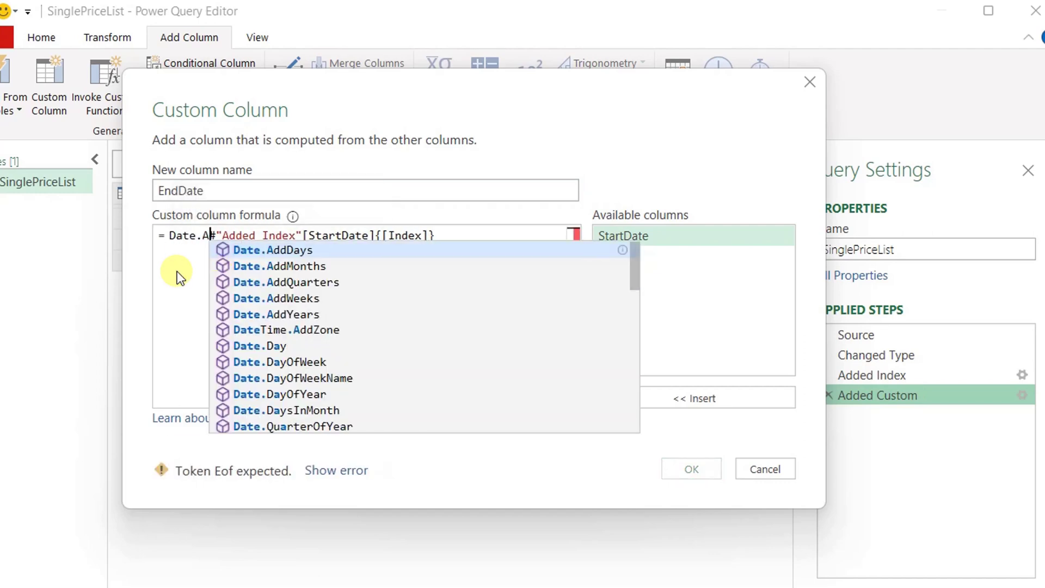
text(Days()
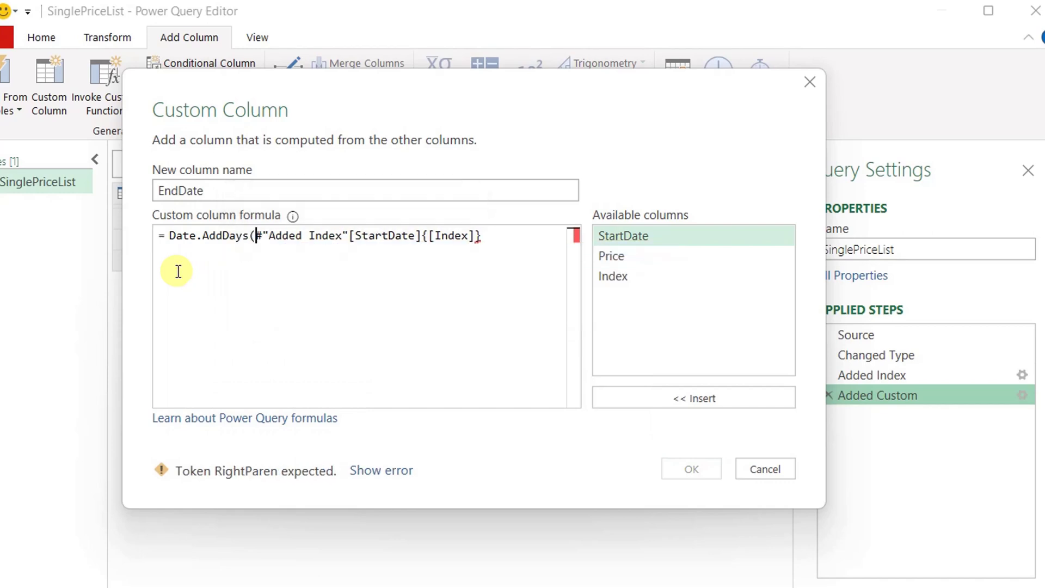
click(517, 243)
text(, )
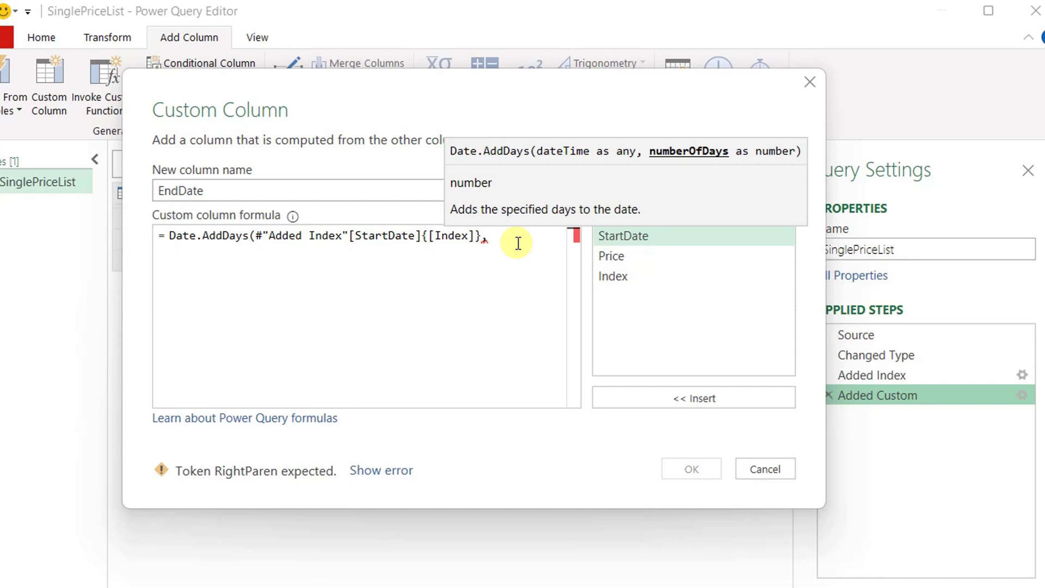
text(1))
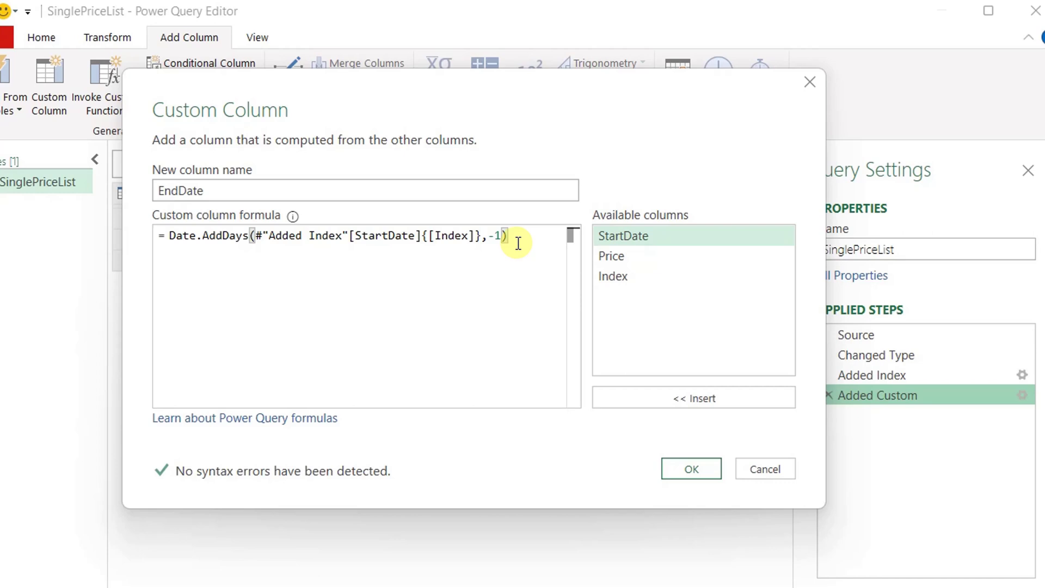
click(700, 468)
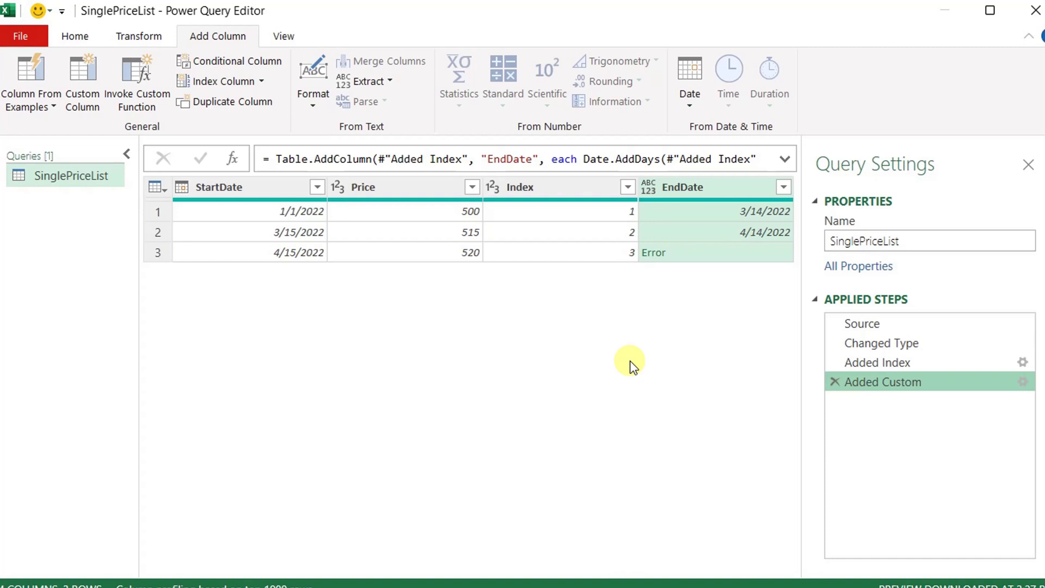
Step: Reopen the Added Custom step's settings to edit the EndDate formula again
click(1022, 383)
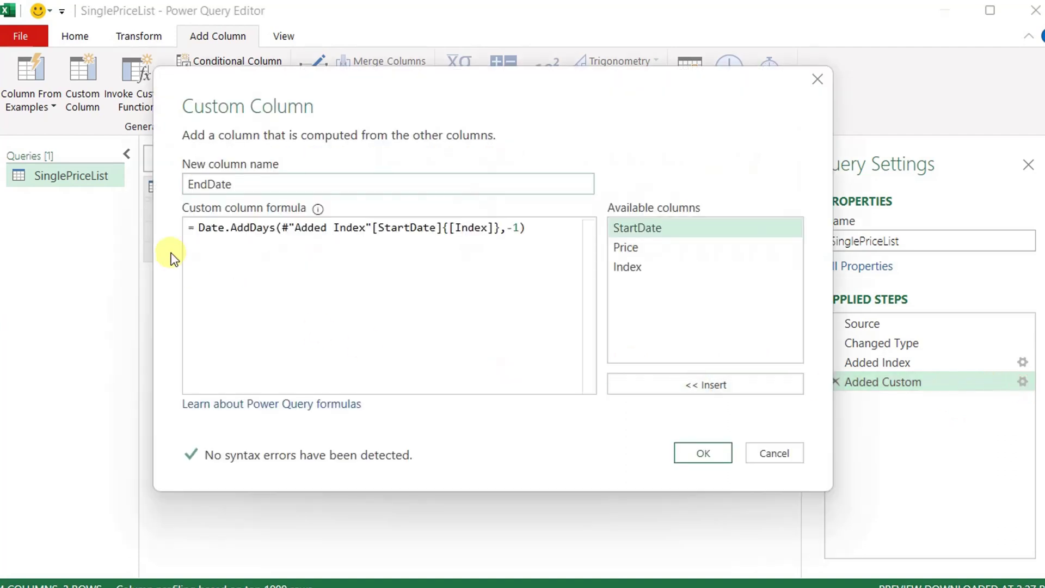
Step: Wrap the EndDate formula in try … otherwise DateTime.LocalNow() so row 3 gets the current date-time
click(199, 228)
key(Return)
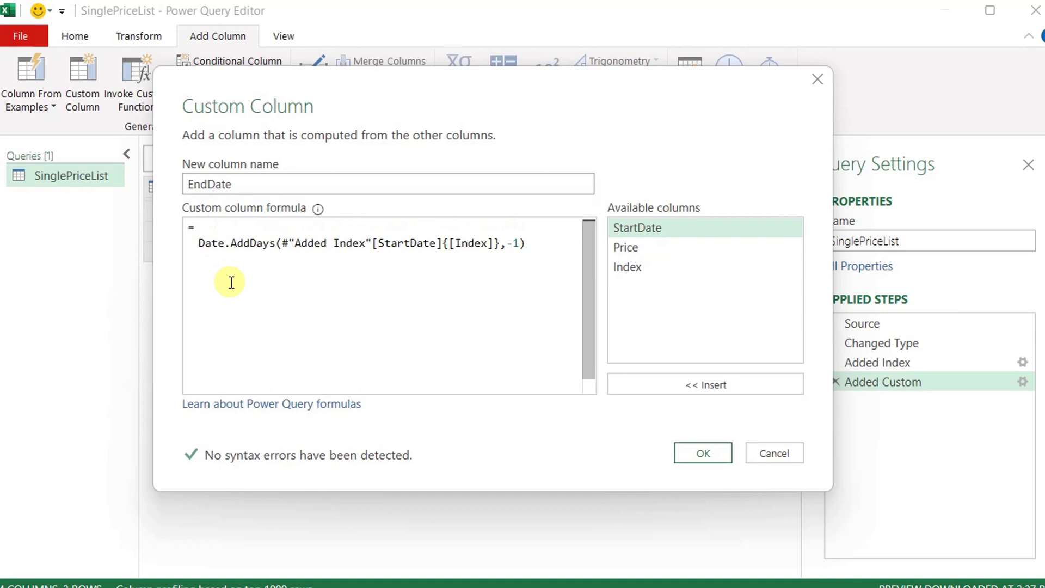
text(tey)
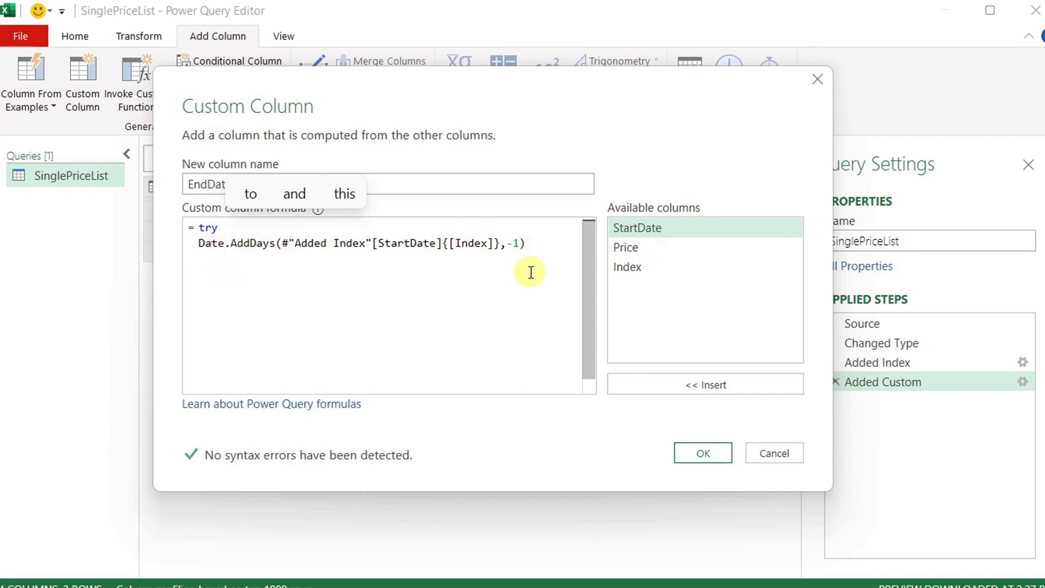
click(531, 245)
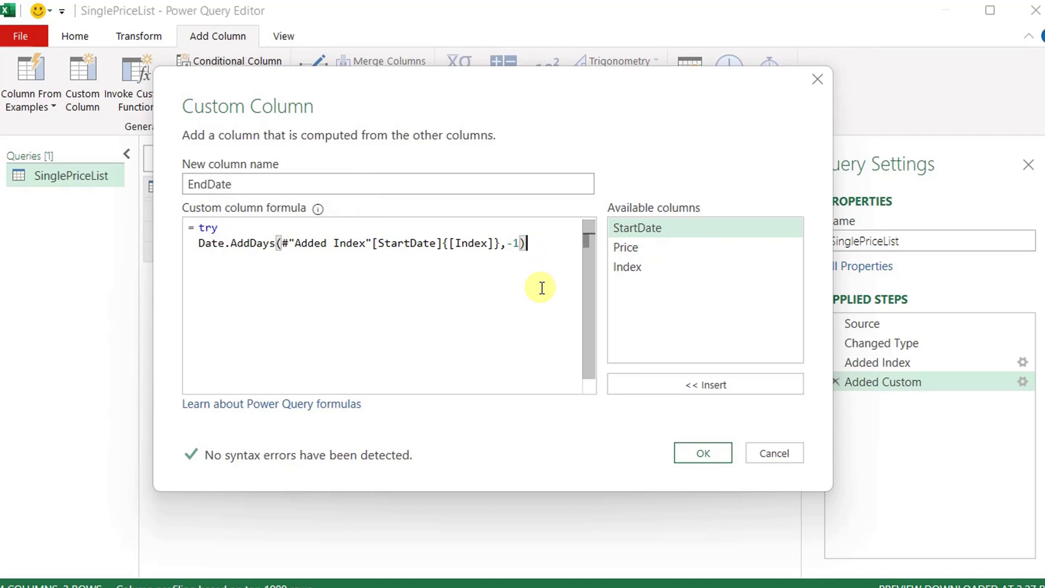
key(Return)
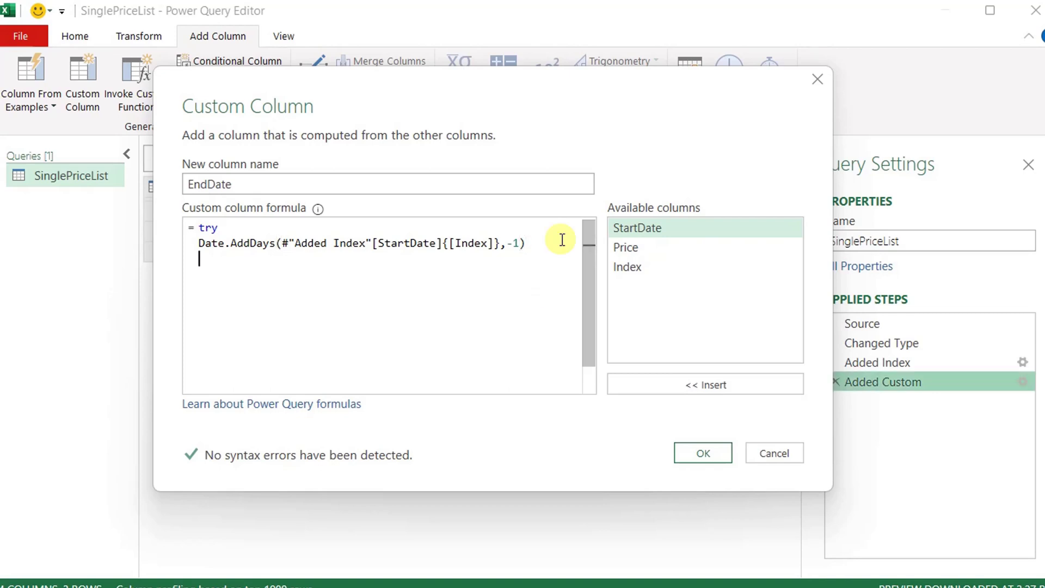
text(otherwise)
key(Return)
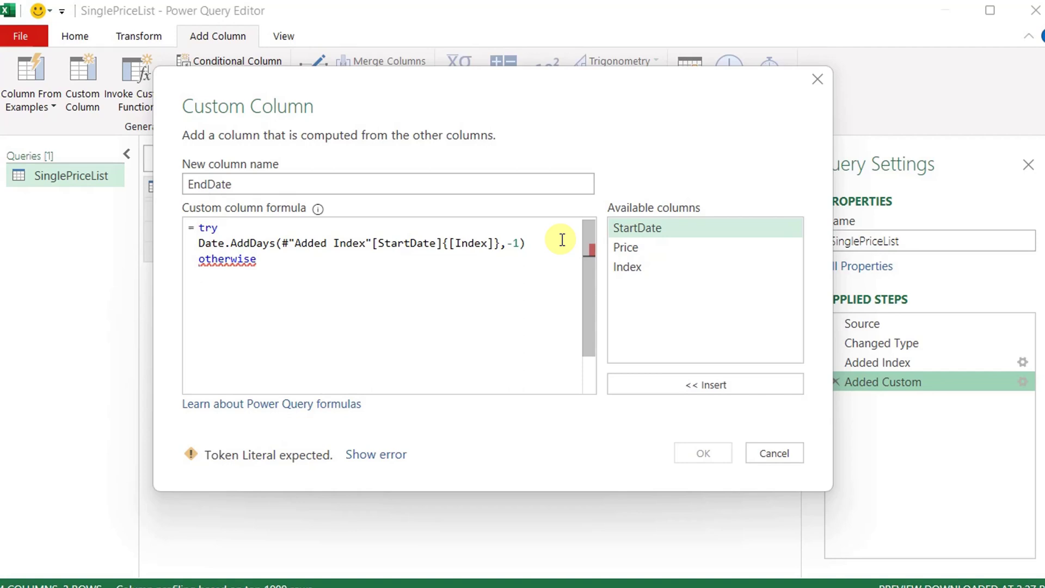
text(datetime)
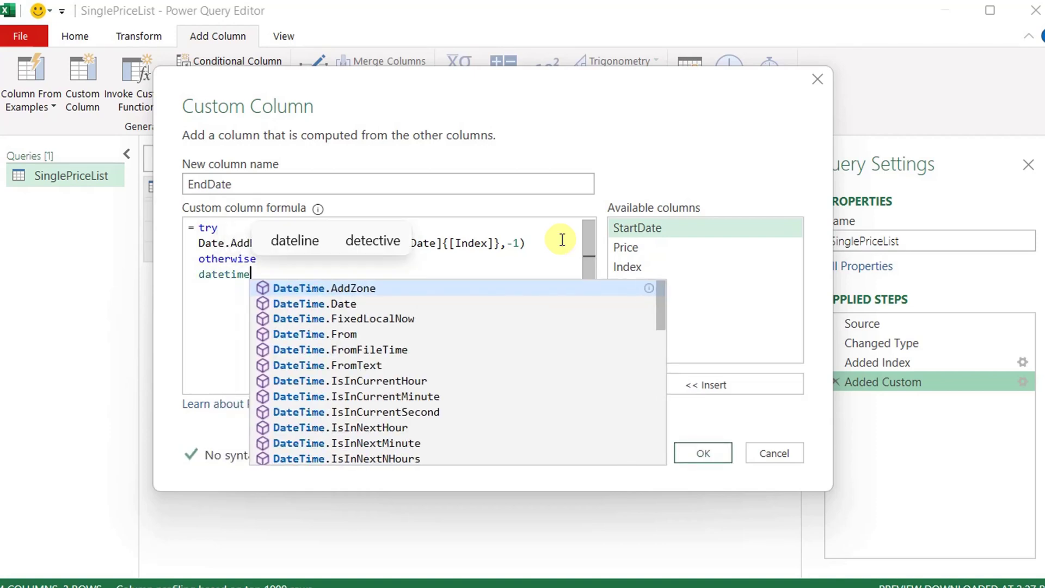
text(.lo)
key(Tab)
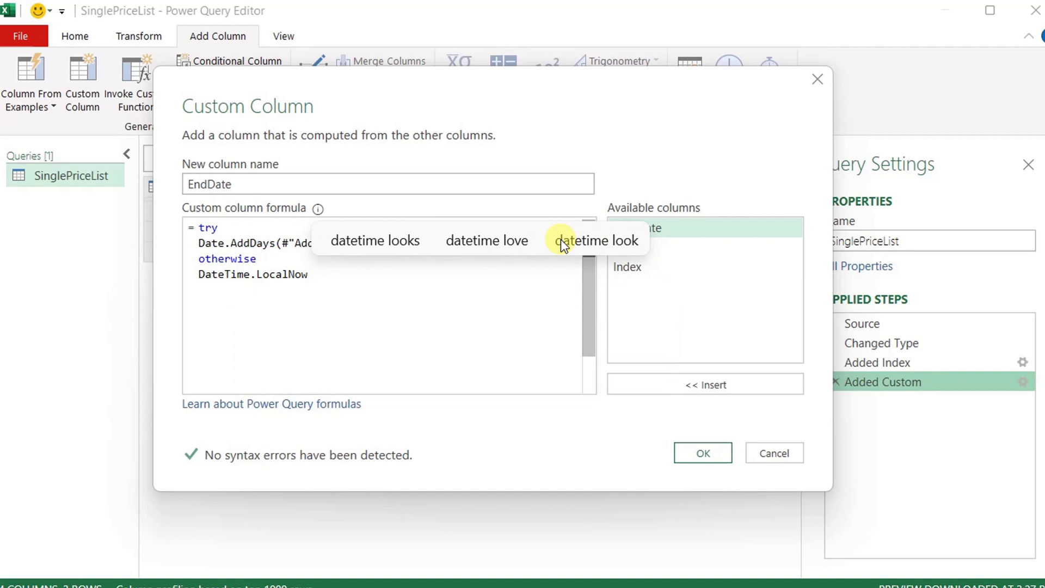
text(())
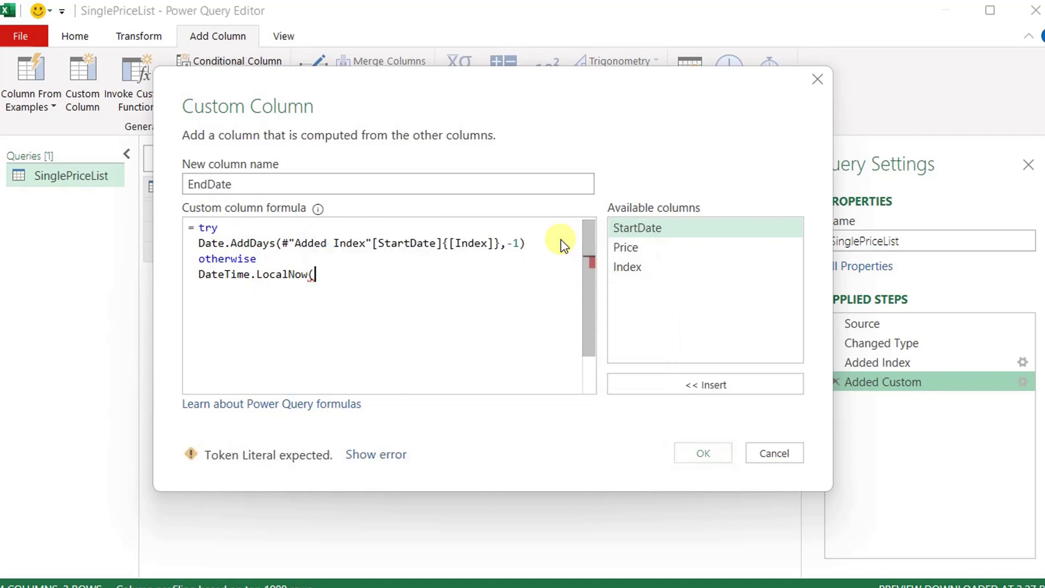
click(701, 455)
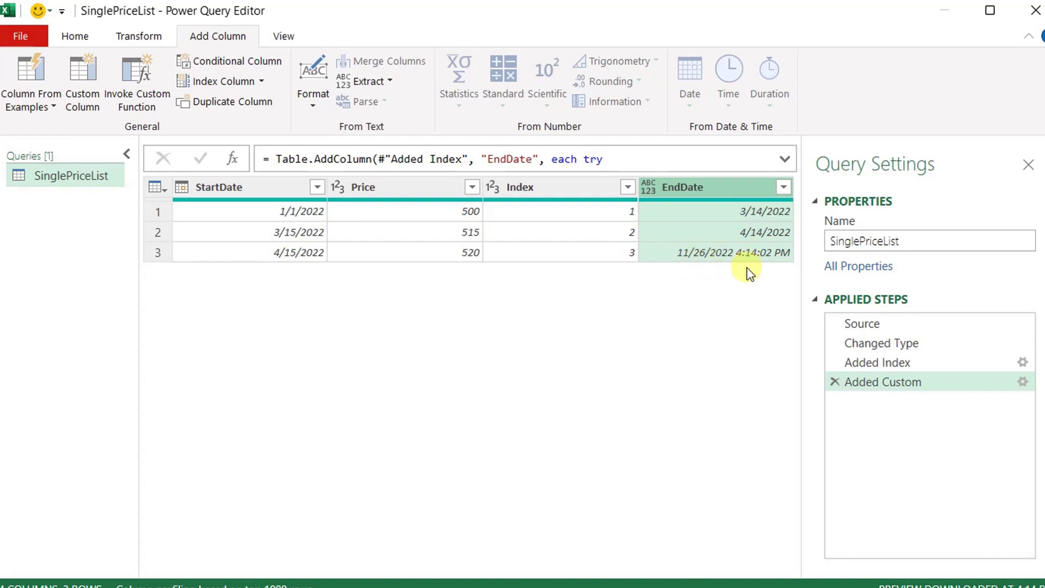
click(1022, 382)
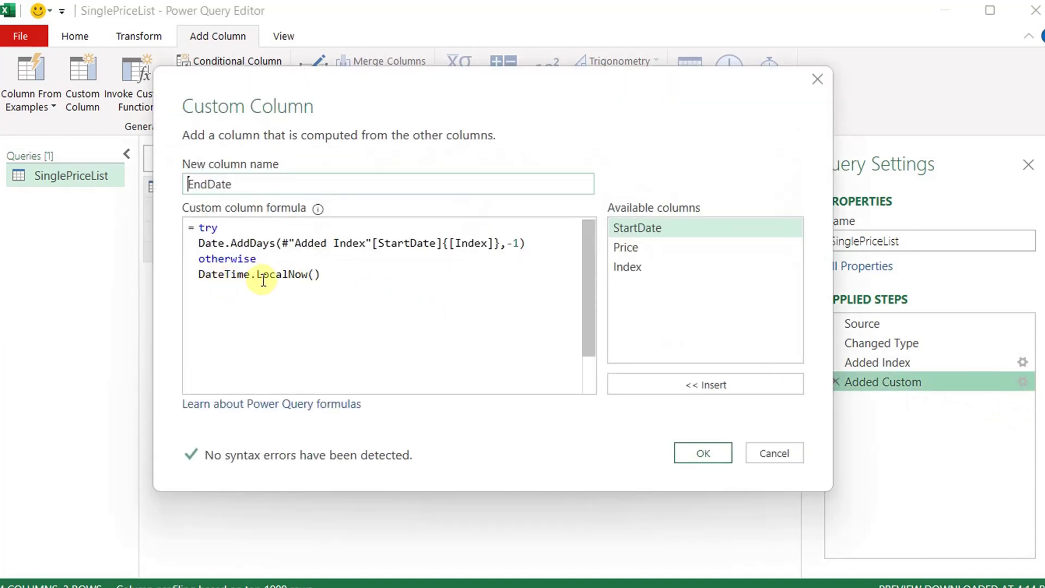
Step: Wrap DateTime.LocalNow() in Date.From() so row 3 shows just 11/26/2022
click(199, 273)
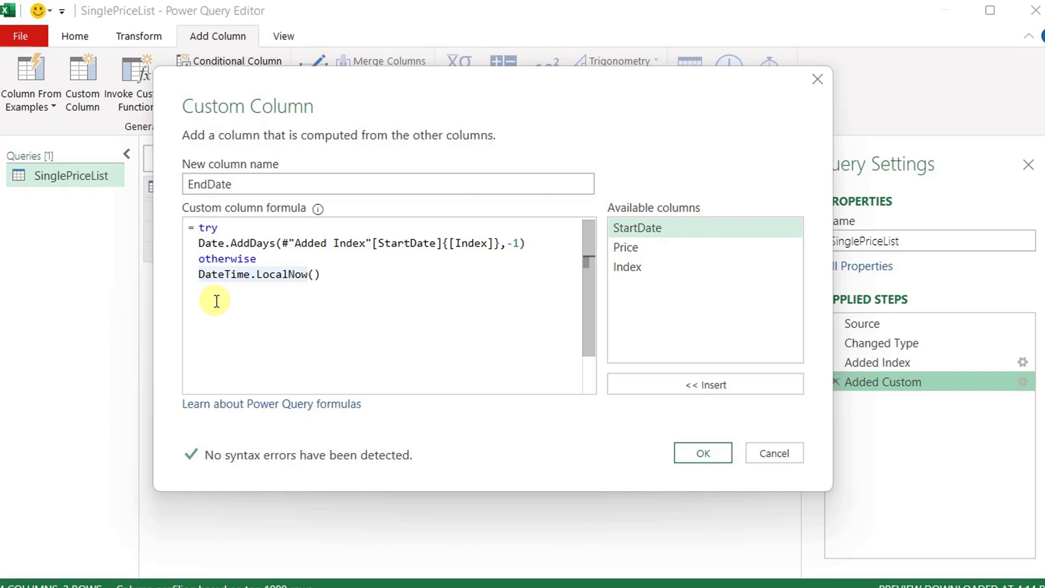
text(Date.From()
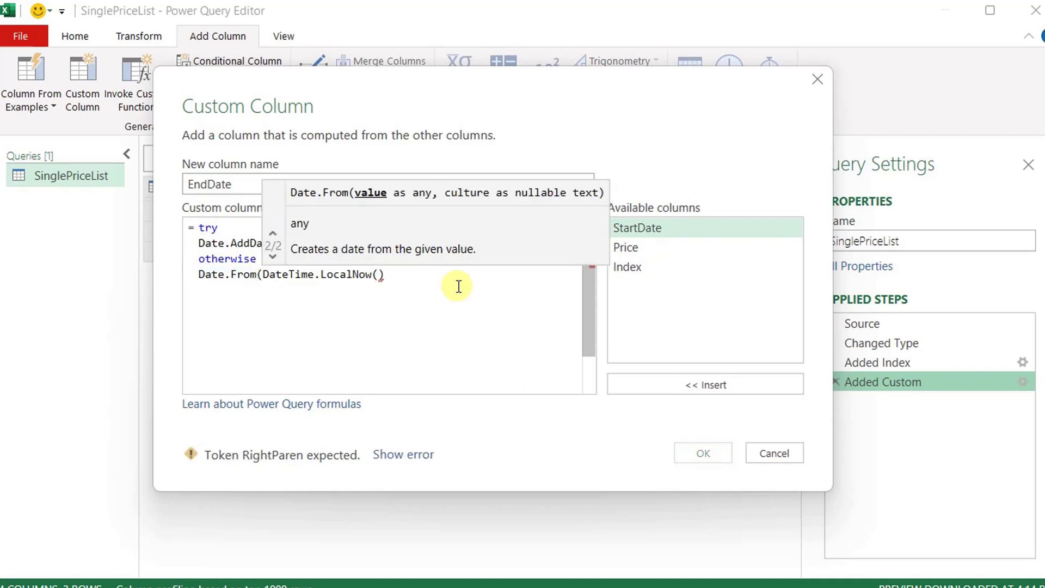
click(458, 286)
text())
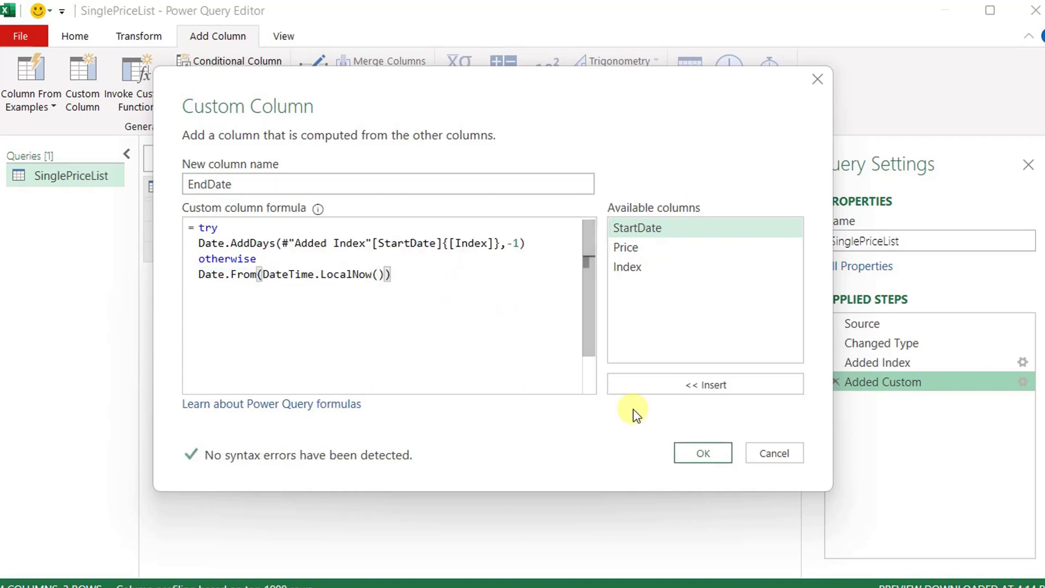
click(701, 453)
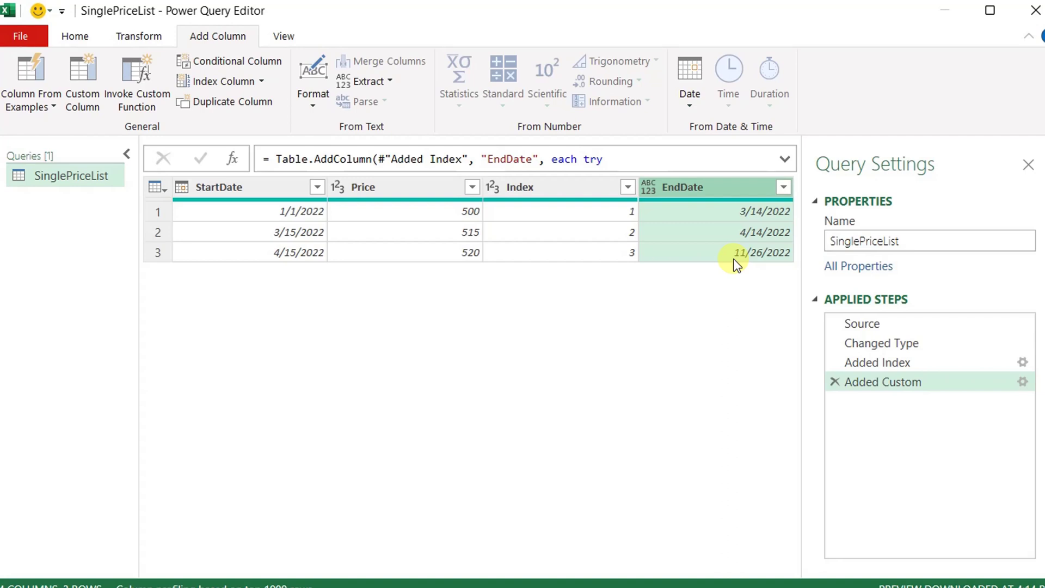
click(242, 186)
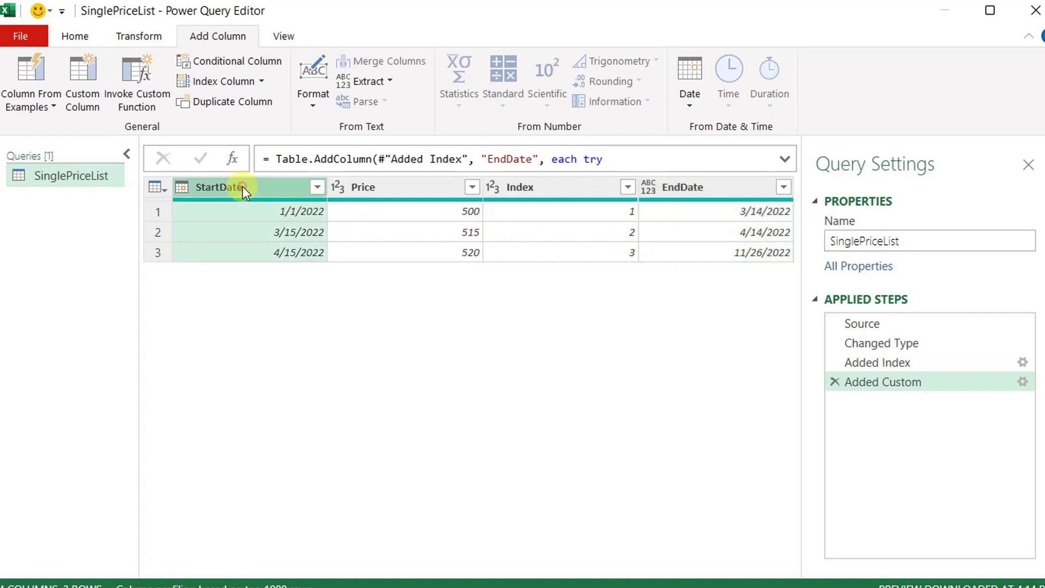
Step: Remove all columns except StartDate, EndDate and Price
ctrl+click(683, 194)
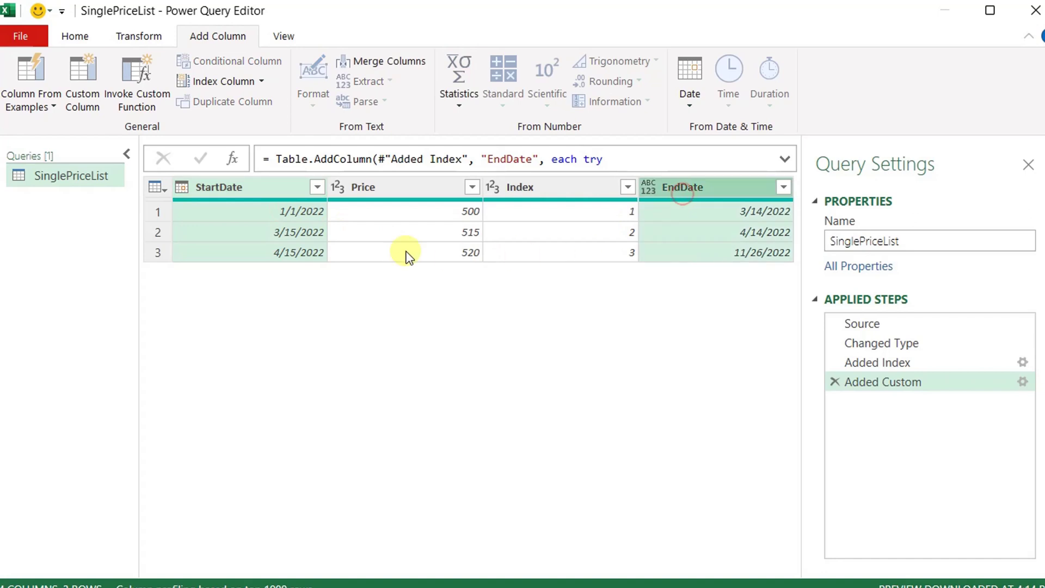
ctrl+click(381, 190)
right_click(381, 190)
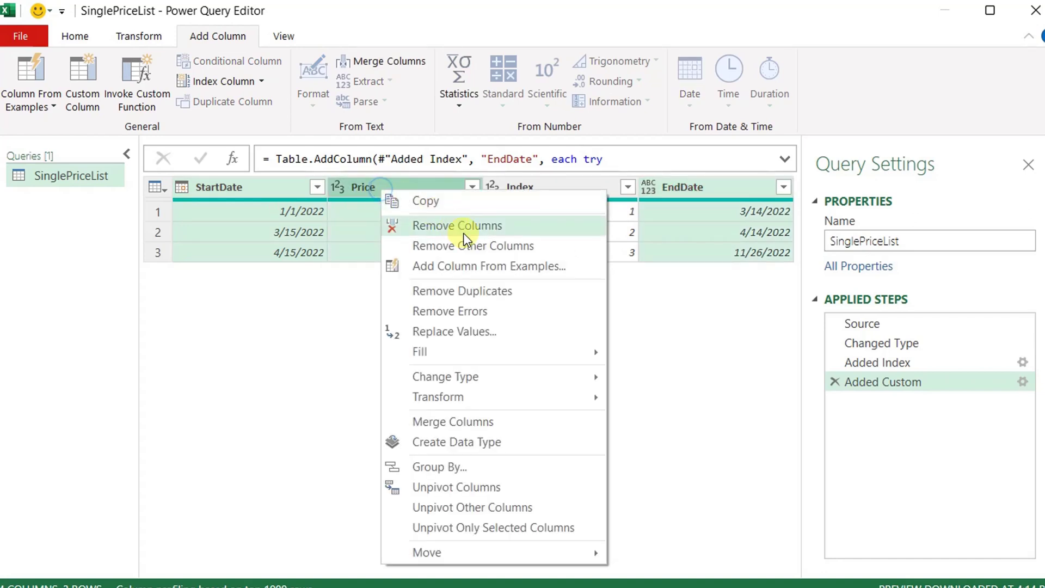
click(488, 249)
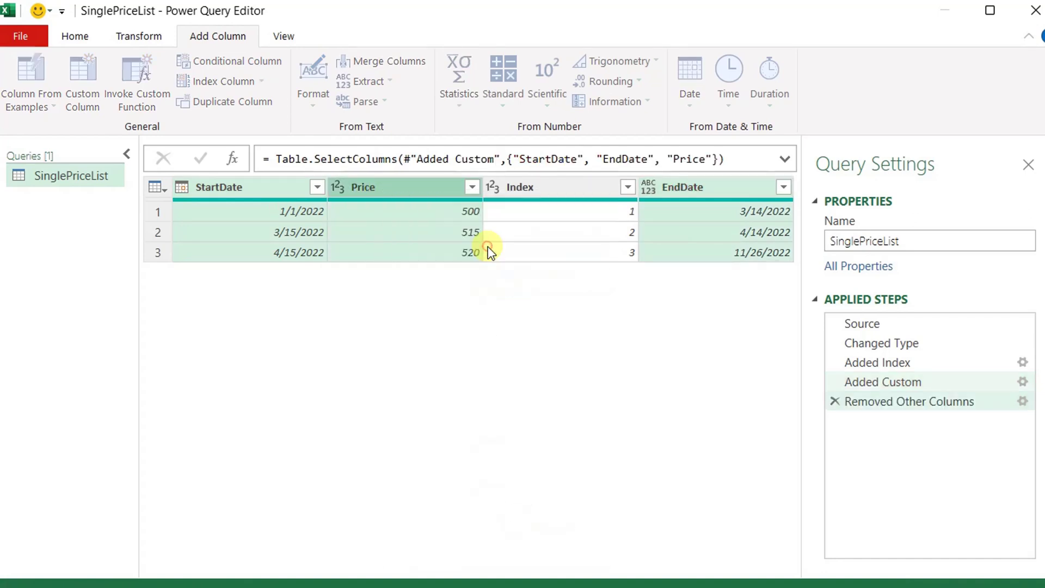
Step: Close & Load the query to the existing worksheet at cell E4
click(87, 37)
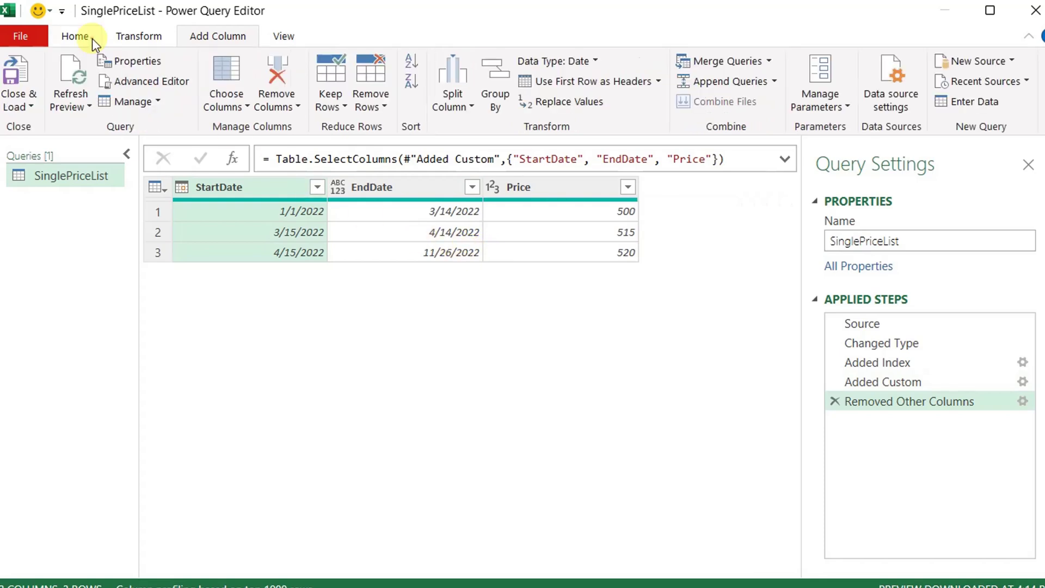
click(28, 100)
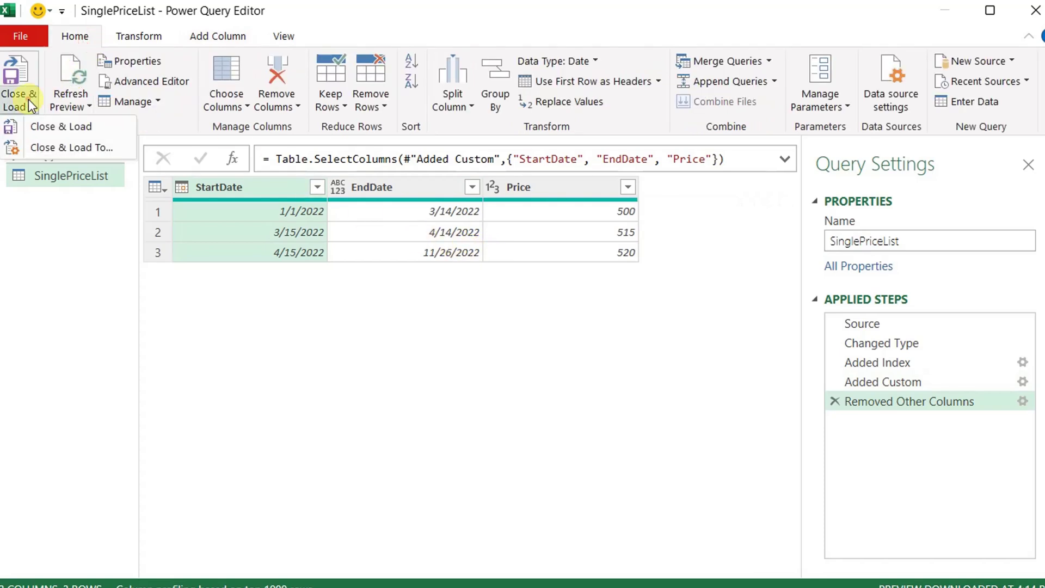
click(55, 146)
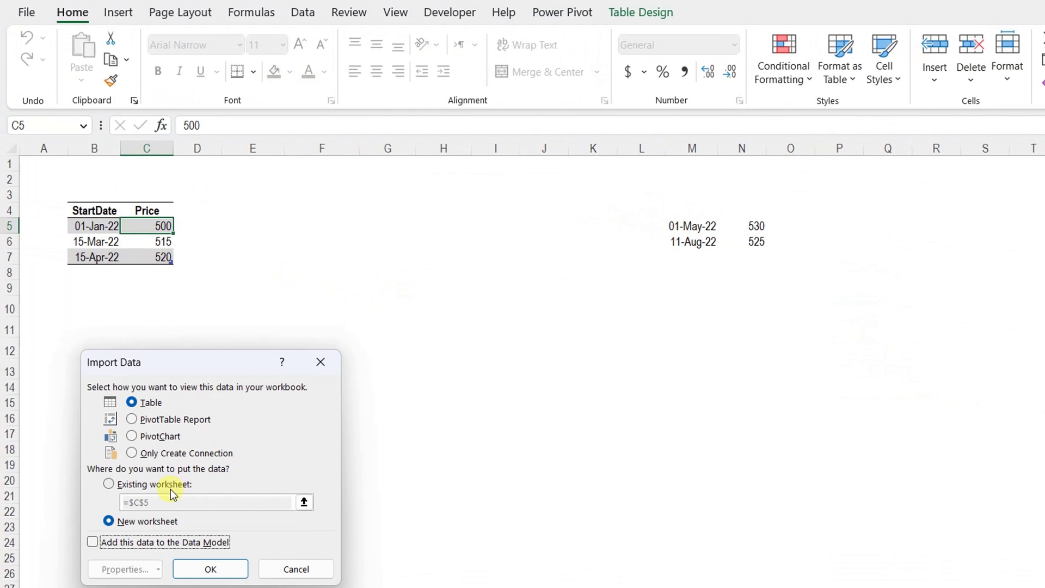
click(170, 489)
click(265, 208)
click(232, 564)
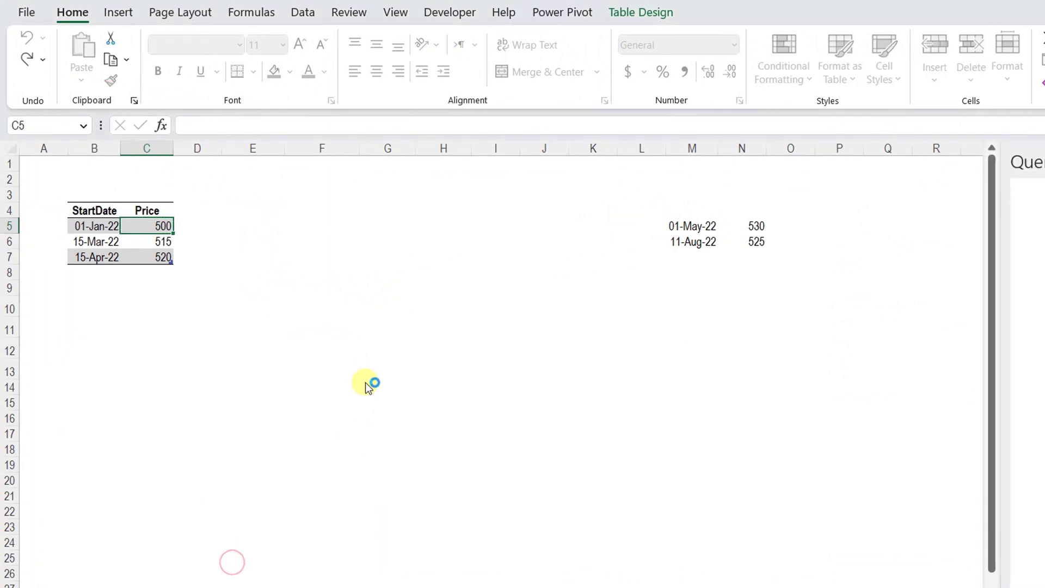
Step: Copy the source list's date format from B5 onto the loaded StartDate and EndDate cells E5:F7
click(328, 226)
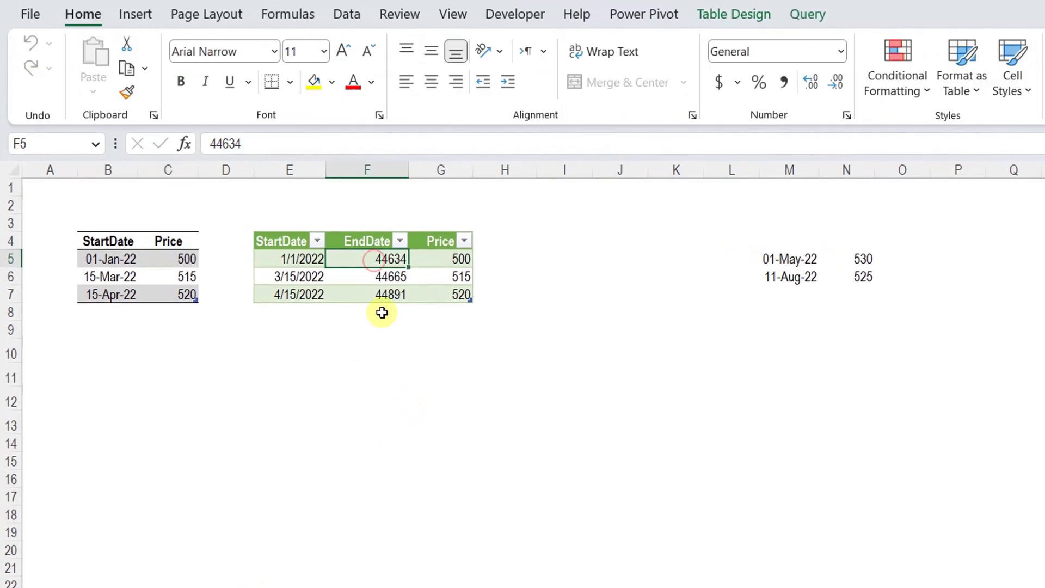
click(116, 259)
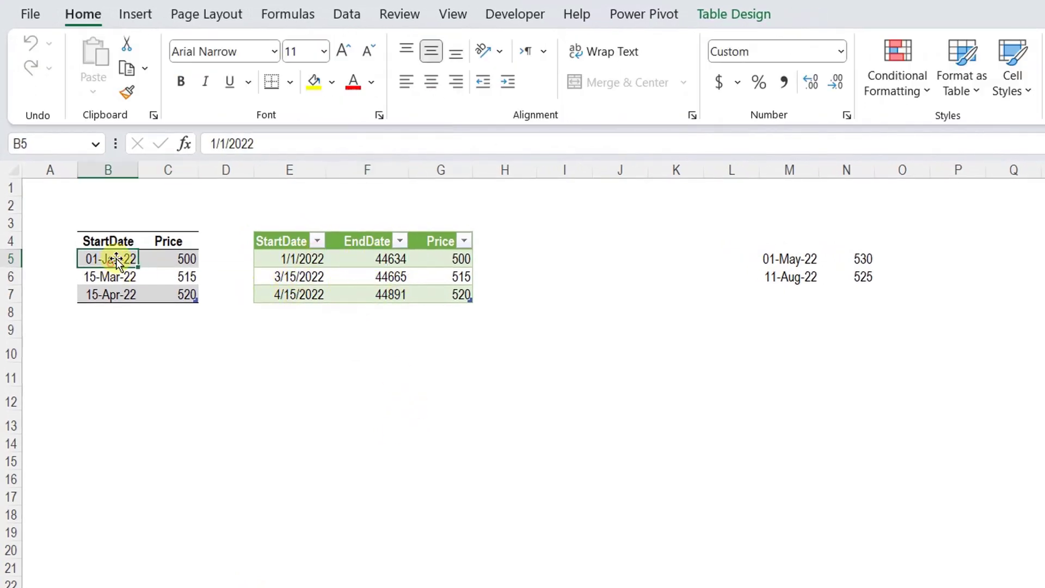
click(127, 92)
drag(284, 255, 404, 294)
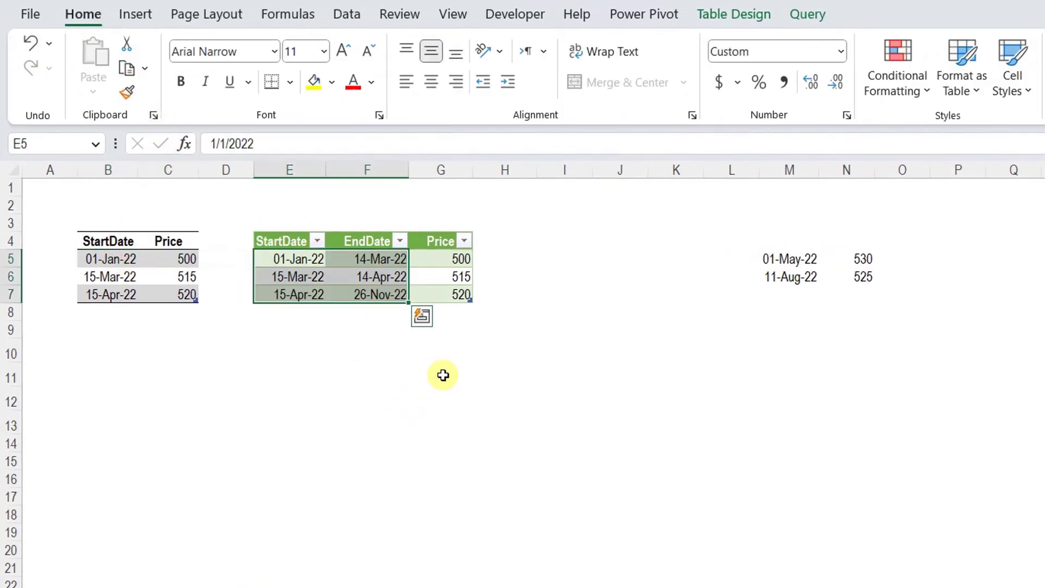
click(443, 375)
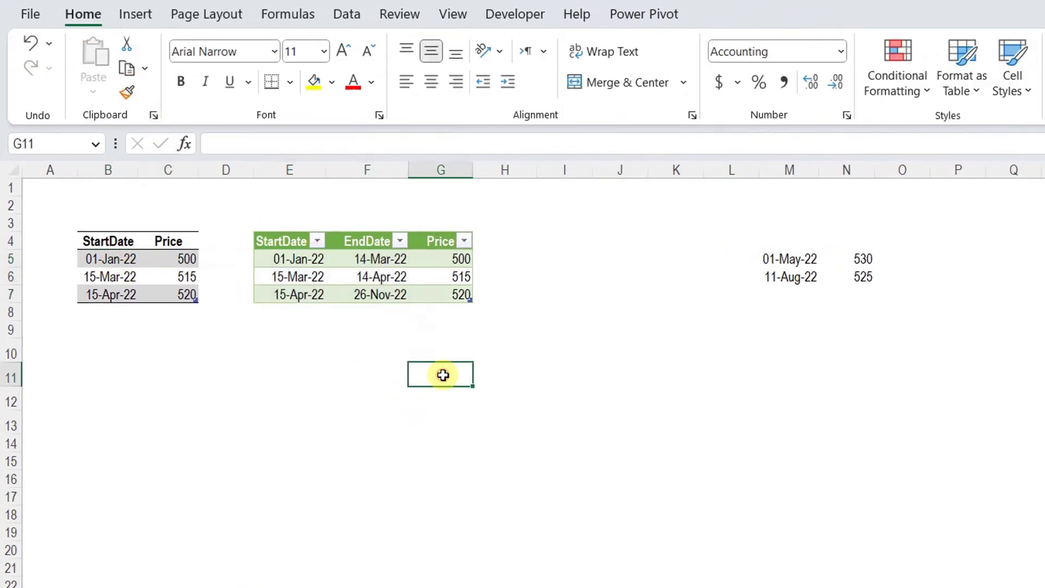
Step: Check that all three rows' StartDate and EndDate values now read like 01-Jan-22
click(289, 261)
click(392, 260)
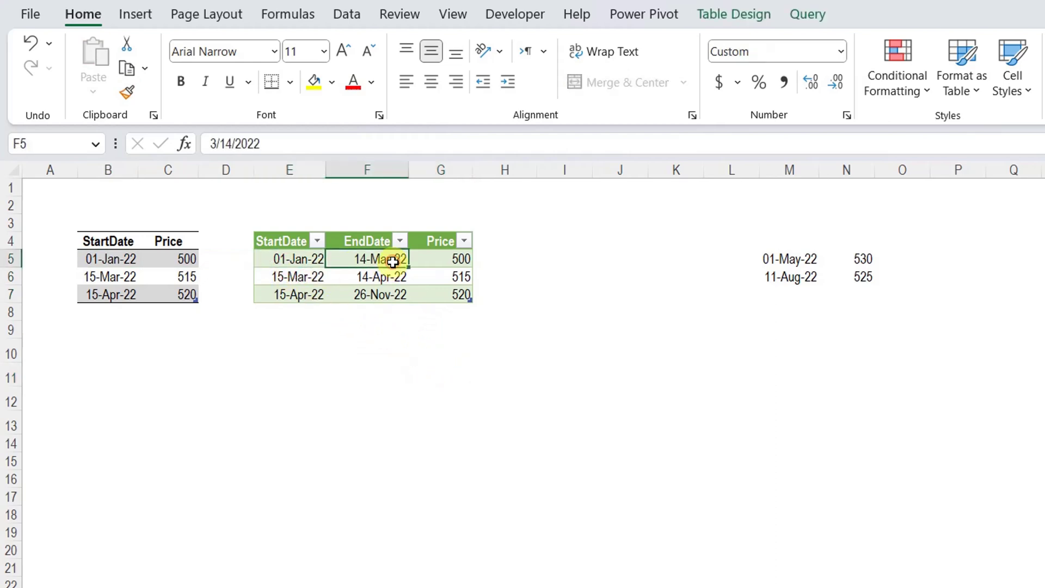
click(293, 277)
click(364, 279)
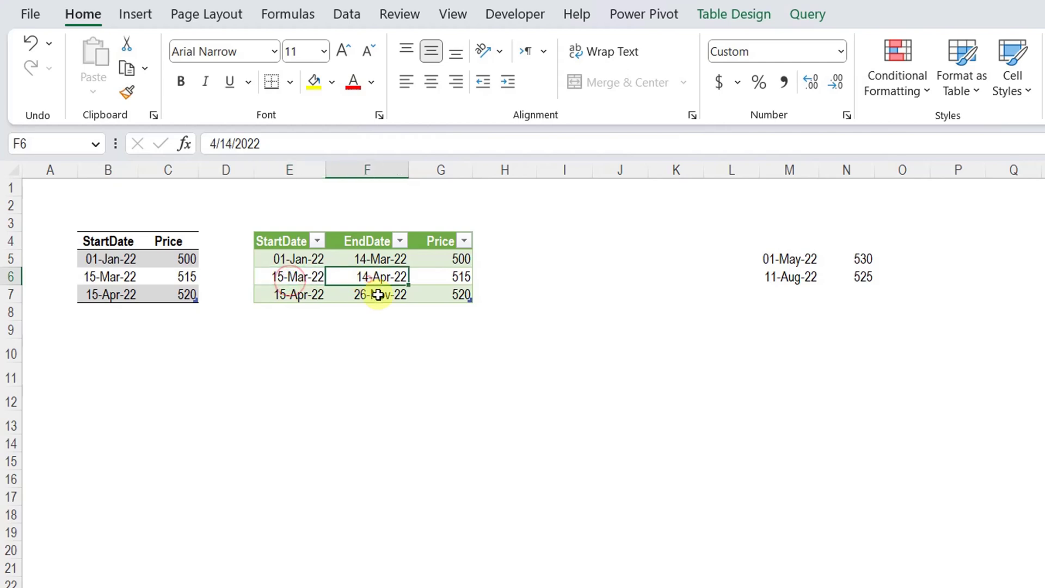
click(300, 293)
click(373, 293)
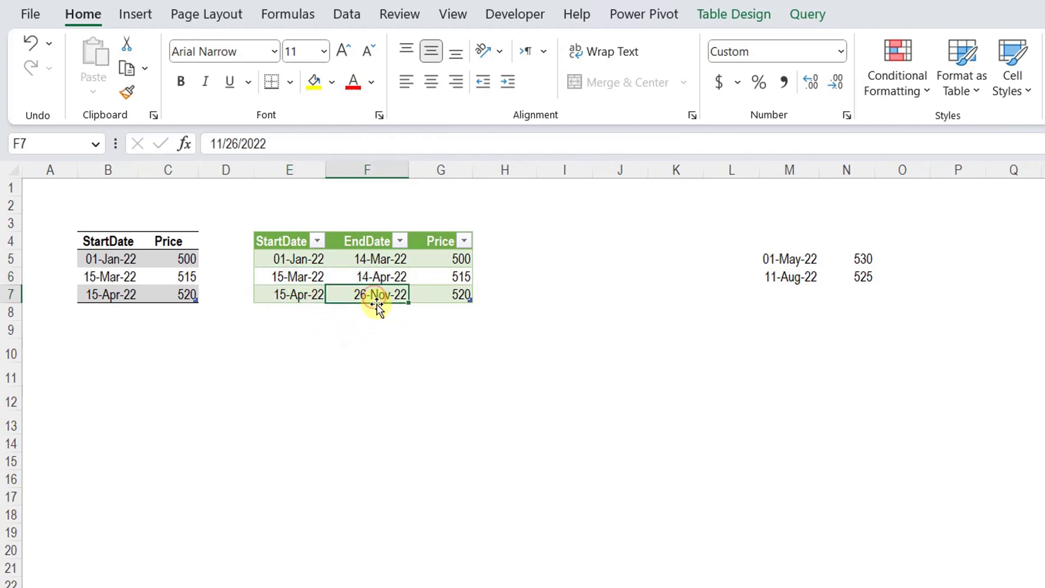
drag(796, 261, 838, 279)
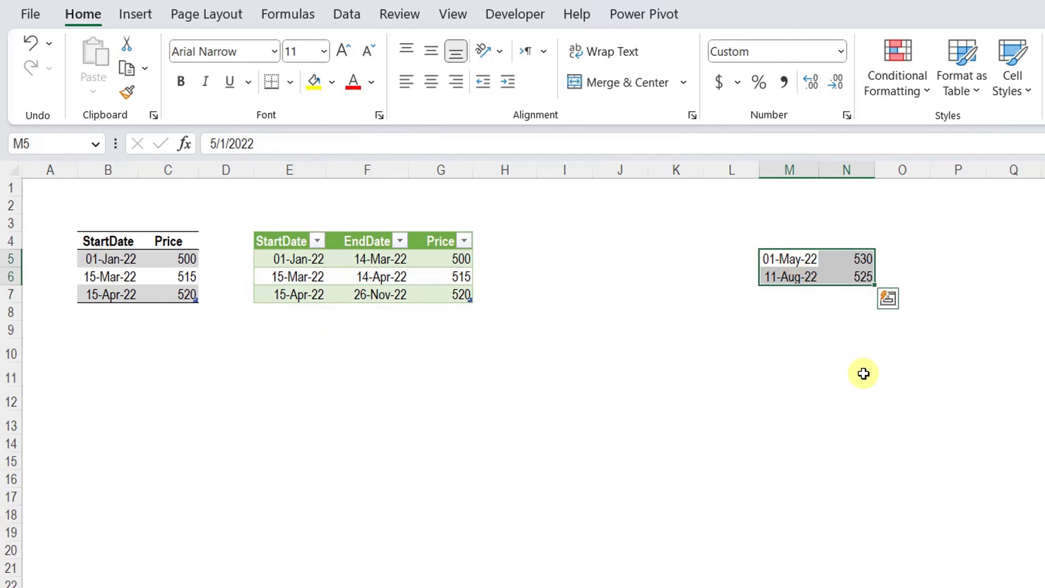
Step: Paste the two new price rows from M5:N6 at B8, then refresh the loaded query table
key(ctrl+c)
click(88, 310)
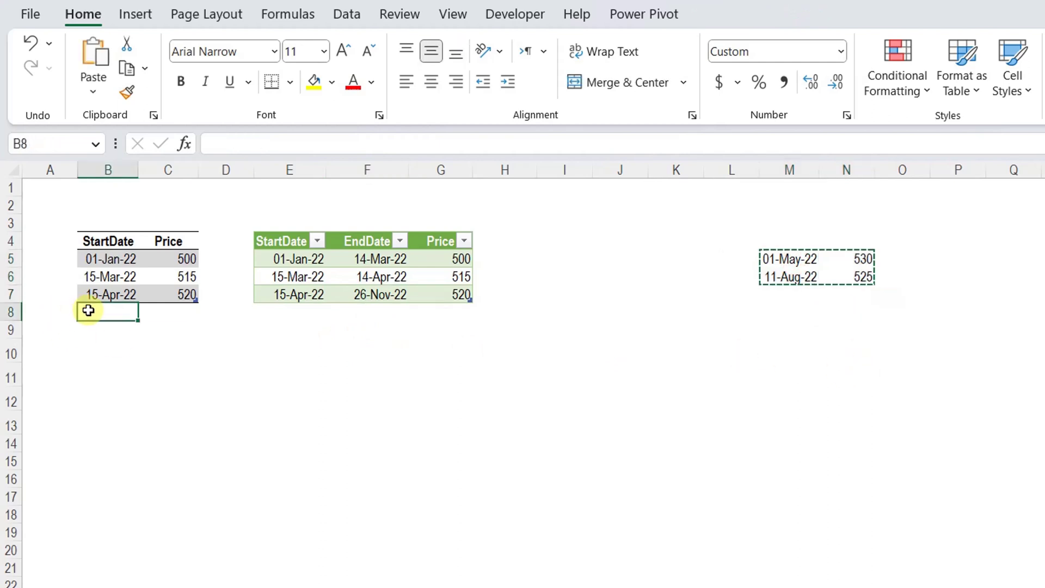
key(ctrl+v)
right_click(302, 275)
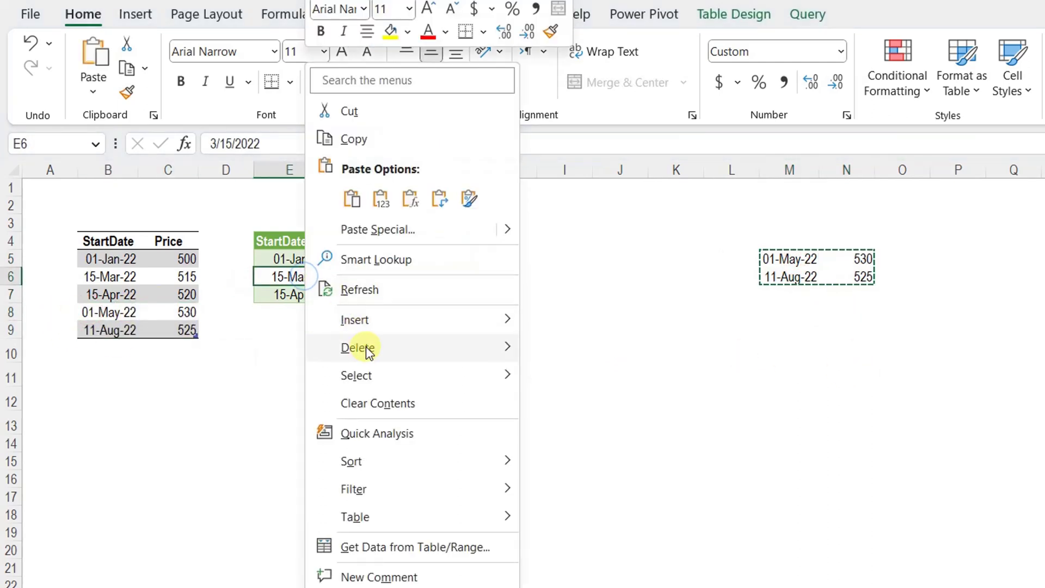
click(373, 287)
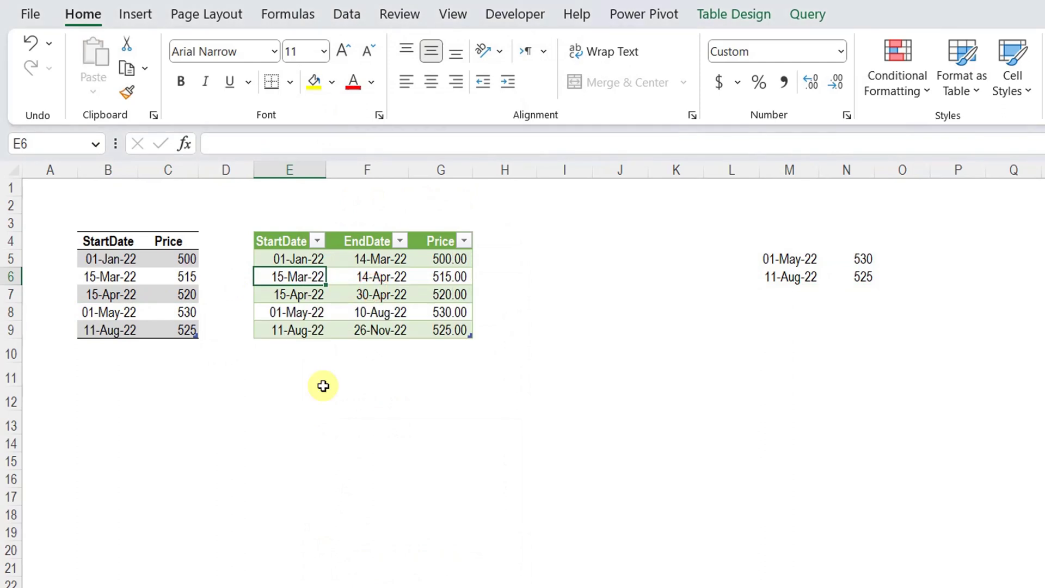